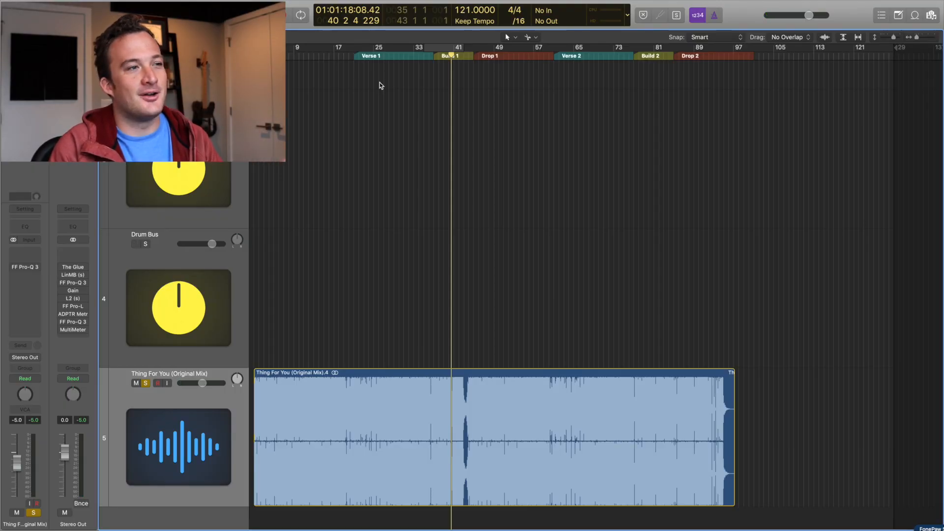
# Step: Set a cycle range over bars 35 to 43 and play the Thing For You reference track there
pyautogui.hotkey('ctrl', 'm')
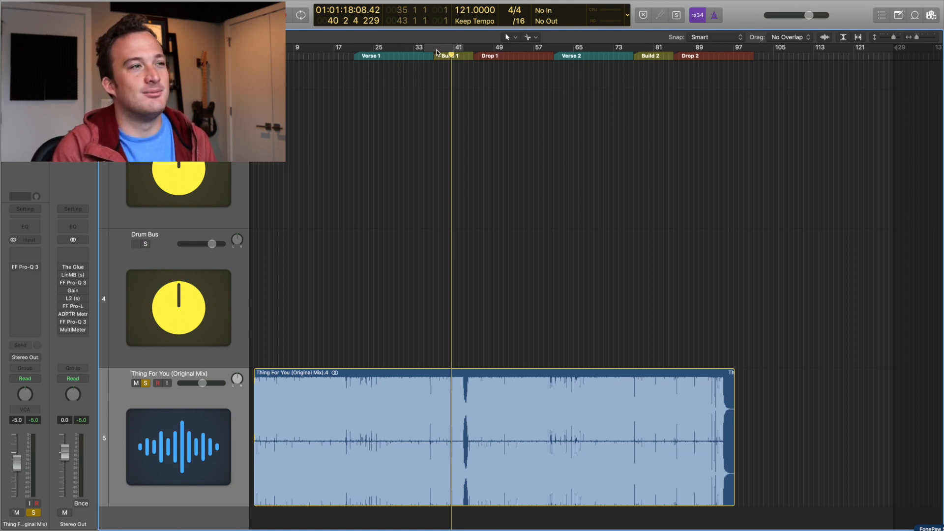
pyautogui.press('space')
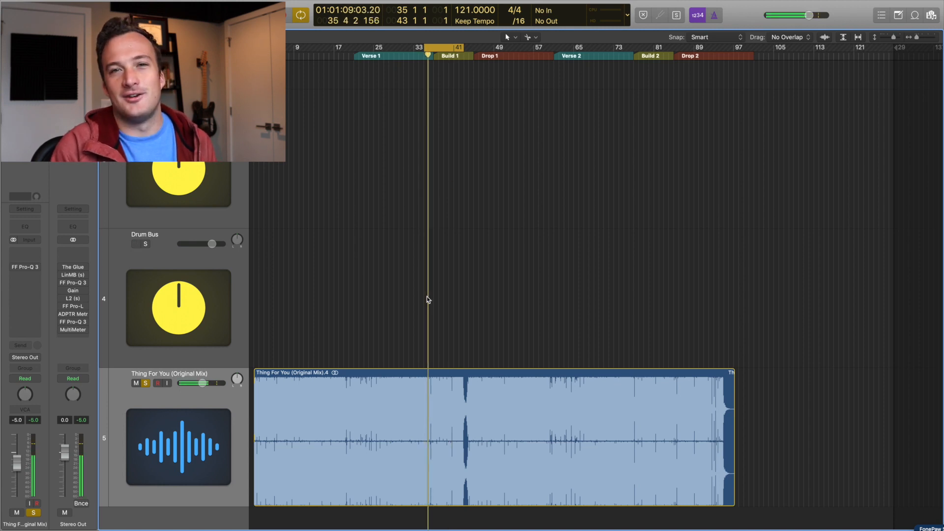
pyautogui.scroll(10, 428, 257)
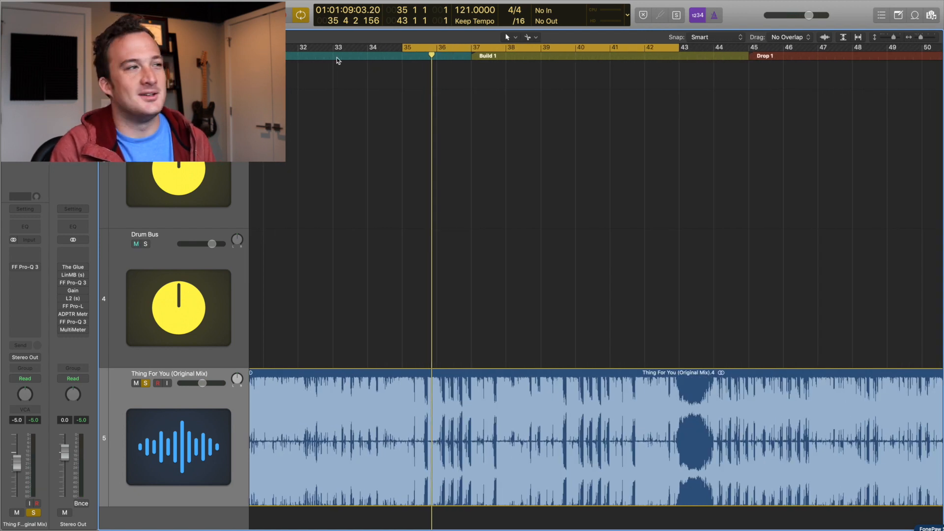
# Step: Create one software instrument track using Serum and solo it while the reference track plays
pyautogui.press('alt+super+n')
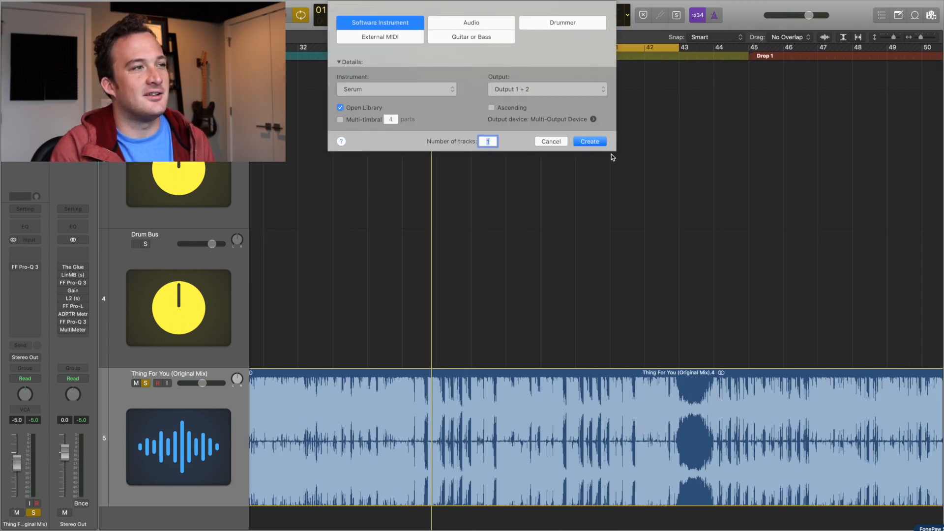
pyautogui.click(583, 143)
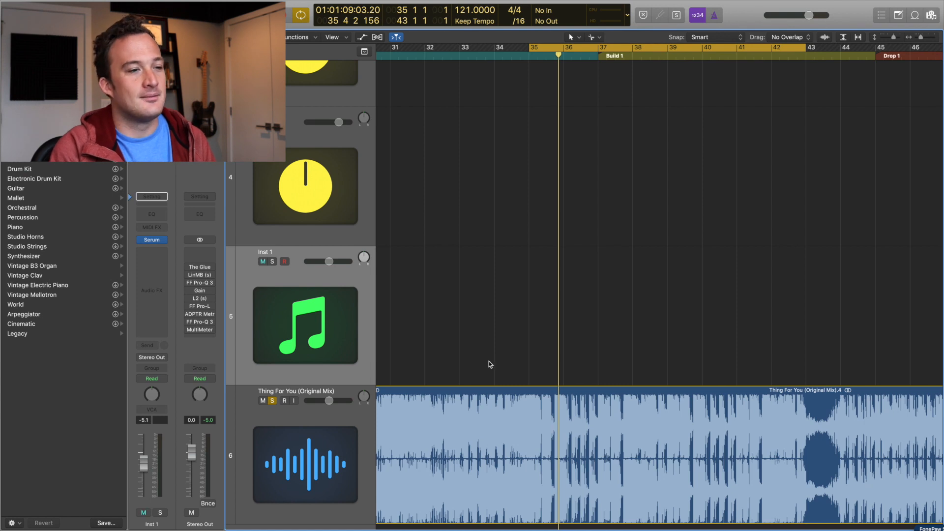
pyautogui.press('space')
pyautogui.hscroll(3, 482, 358)
pyautogui.hscroll(-1, 480, 359)
pyautogui.click(277, 263)
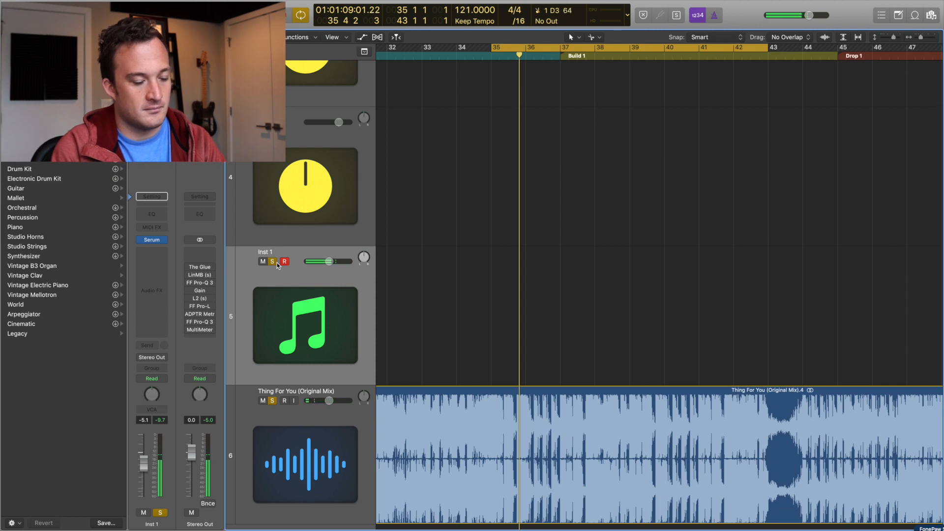
# Step: Add a four-bar MIDI region at bar 35 on the Inst 1 track and loop it to bar 43
pyautogui.rightClick(506, 290)
pyautogui.click(541, 293)
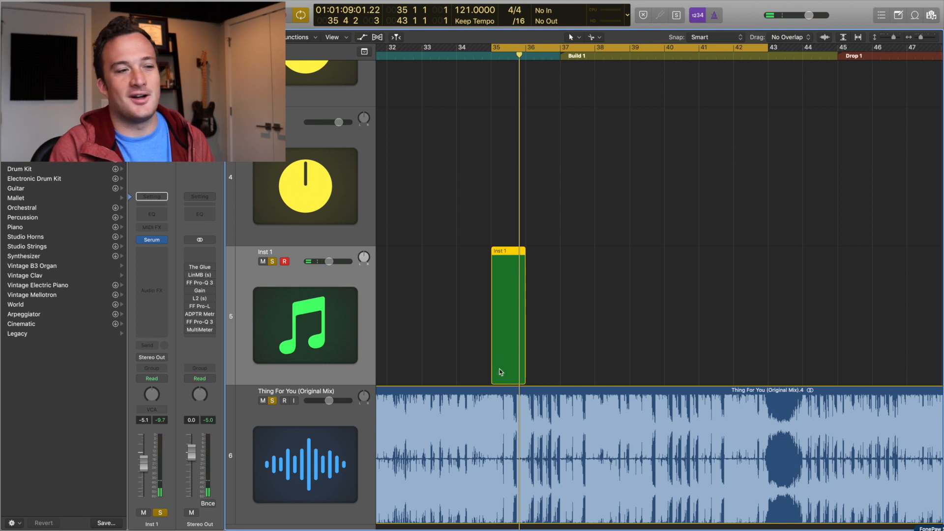
pyautogui.moveTo(523, 377); pyautogui.dragTo(628, 382)
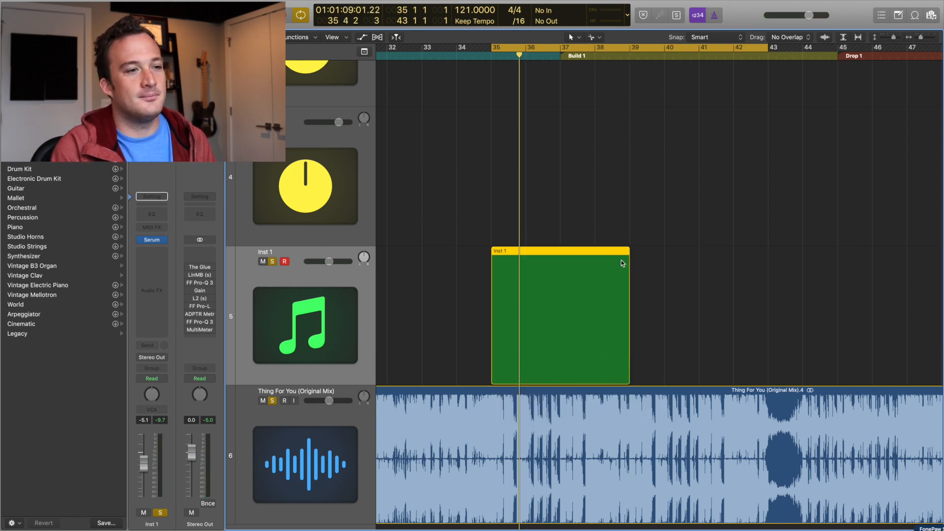
pyautogui.moveTo(629, 251); pyautogui.dragTo(766, 292)
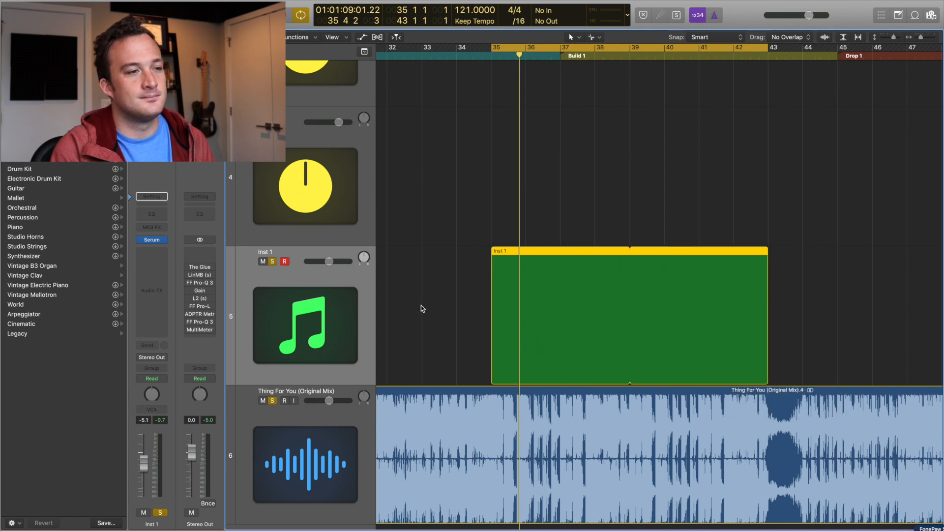
# Step: Open the Inst 1 region in the Piano Roll and place a note at the start of bar 35
pyautogui.doubleClick(501, 317)
pyautogui.press('space')
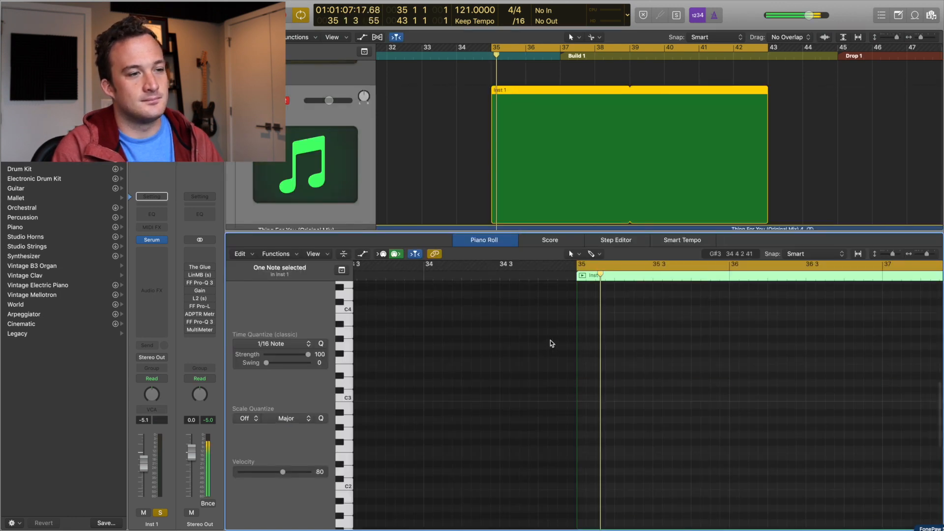
pyautogui.press('super+Right')
pyautogui.press('super+Right')
pyautogui.hscroll(2, 510, 346)
pyautogui.press('space')
pyautogui.rightClick(507, 362)
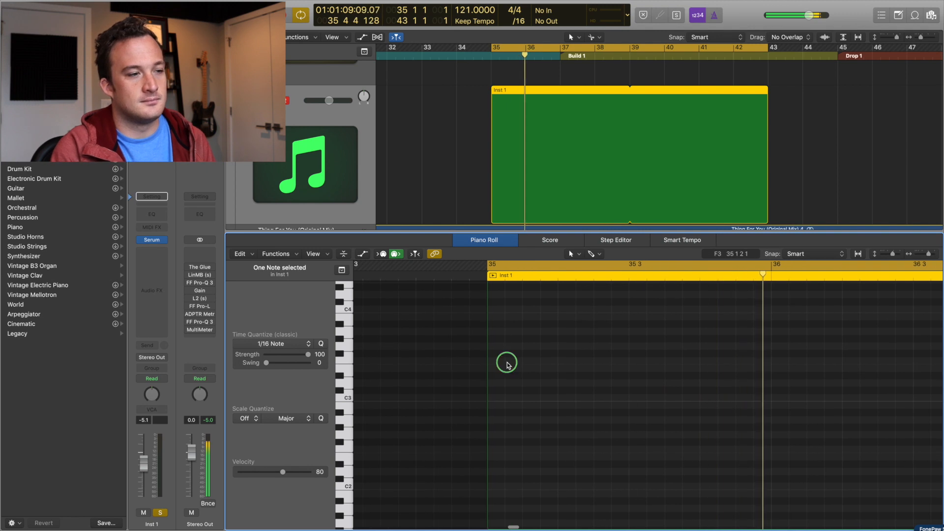
pyautogui.click(522, 365)
pyautogui.moveTo(513, 362); pyautogui.dragTo(493, 390)
# Step: Build a five-note phrase in bar 35: two notes, the pair repeated a tone higher with second notes shortened, and a longer low note on beat 4
pyautogui.moveTo(557, 383)
pyautogui.mouseDown()
pyautogui.moveTo(533, 383)
pyautogui.moveTo(561, 387)
pyautogui.mouseUp()
pyautogui.moveTo(574, 400); pyautogui.dragTo(628, 368)
pyautogui.click(568, 382)
pyautogui.keyDown('shift'); pyautogui.click(660, 372); pyautogui.keyUp('shift')
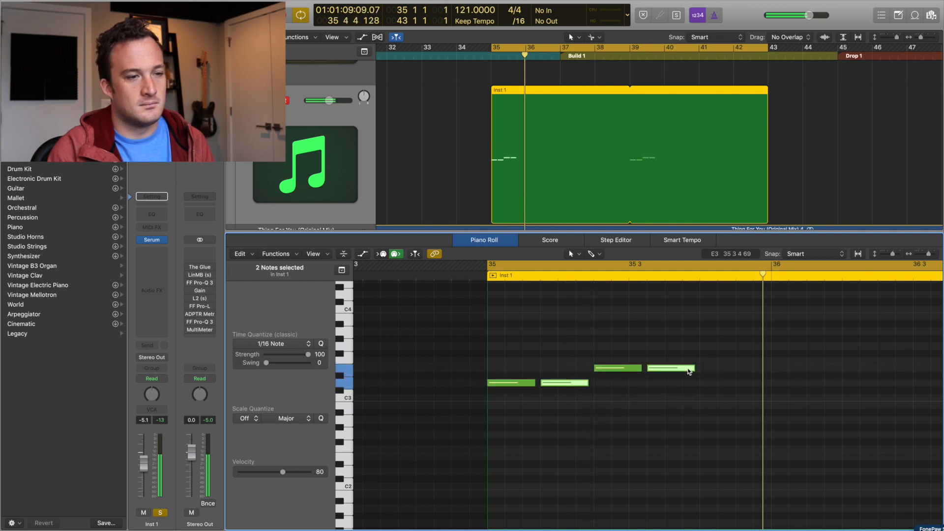
pyautogui.moveTo(692, 369); pyautogui.dragTo(769, 386)
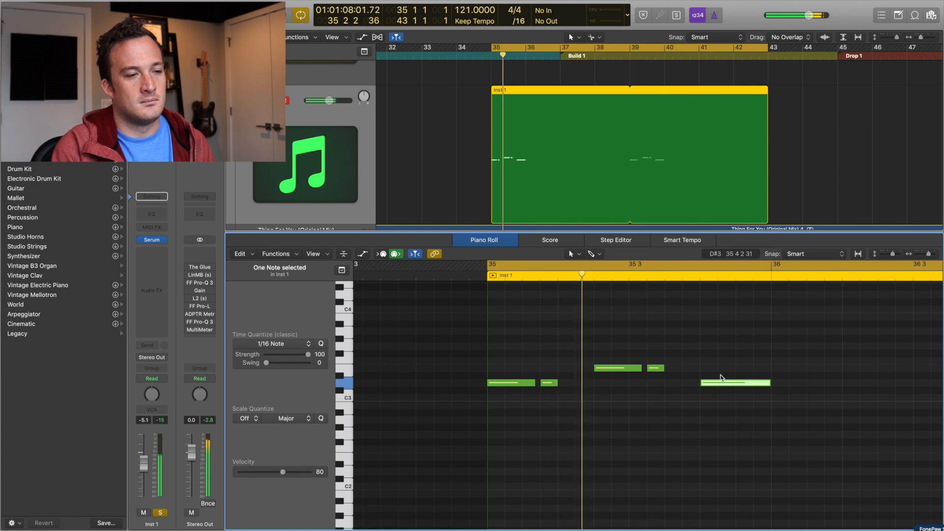
# Step: Duplicate all five notes of the bar 35 phrase to the start of bar 37
pyautogui.scroll(-5, 721, 378)
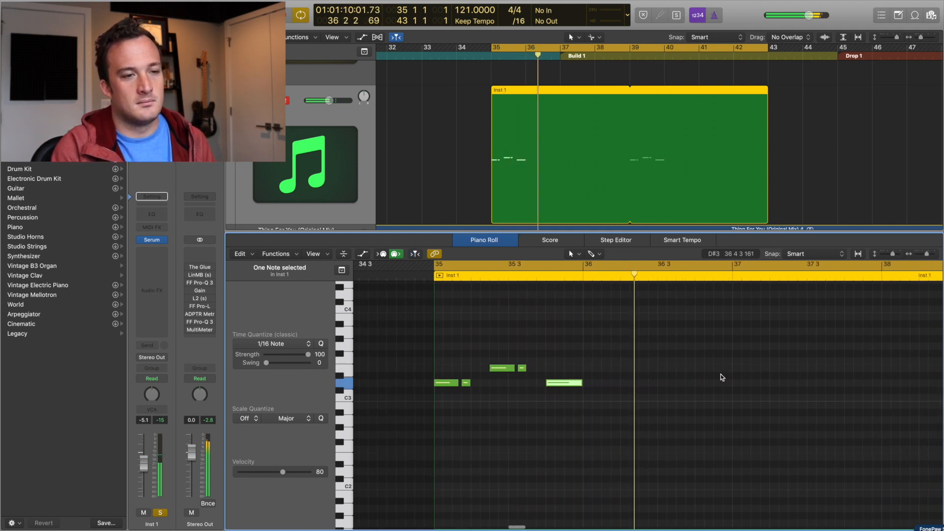
pyautogui.hscroll(1, 721, 378)
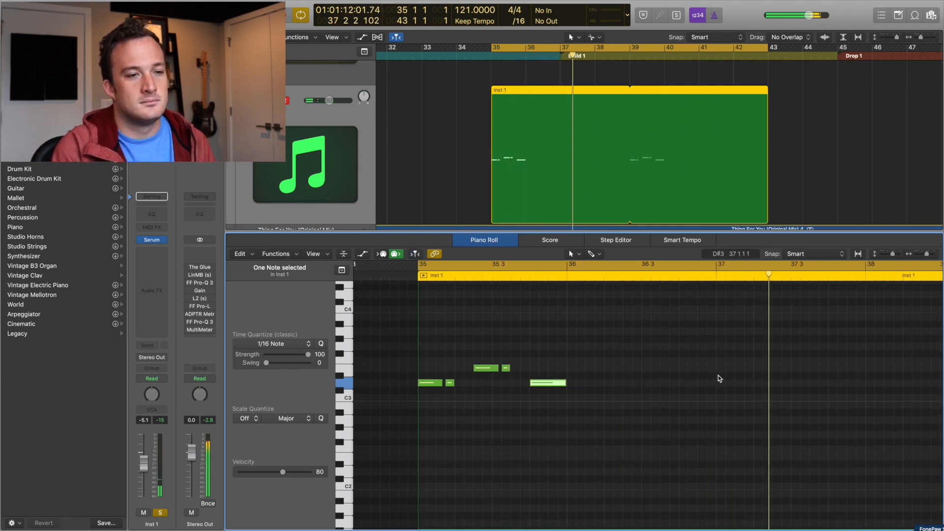
pyautogui.click(600, 410)
pyautogui.hscroll(-1, 601, 410)
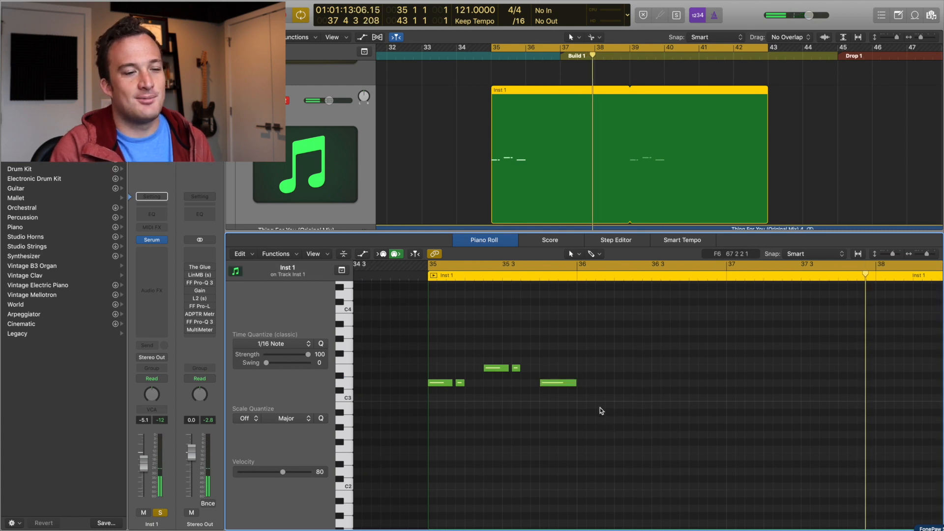
pyautogui.moveTo(621, 422); pyautogui.dragTo(430, 343)
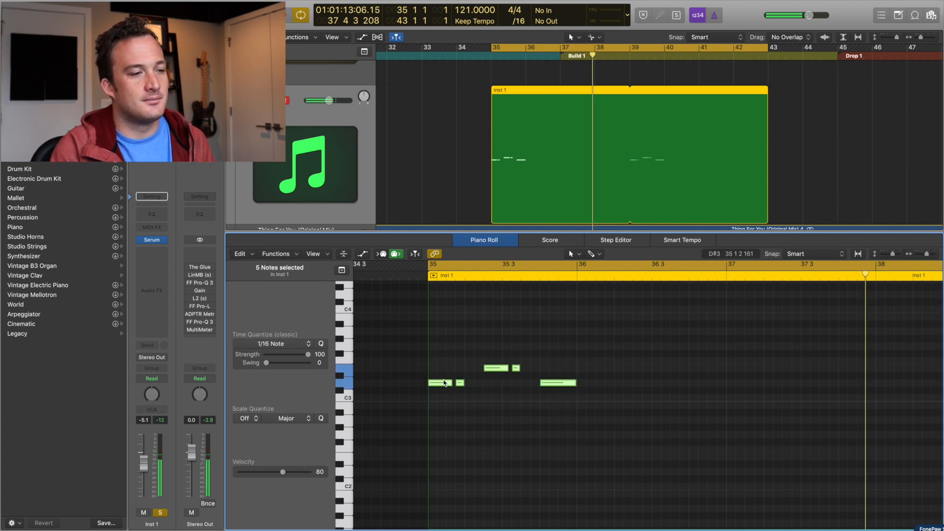
pyautogui.moveTo(443, 382); pyautogui.dragTo(741, 382)
# Step: Raise the last note of the bar 37 phrase by five semitones and play the pattern
pyautogui.click(724, 366)
pyautogui.moveTo(852, 386); pyautogui.dragTo(839, 358)
pyautogui.press('space')
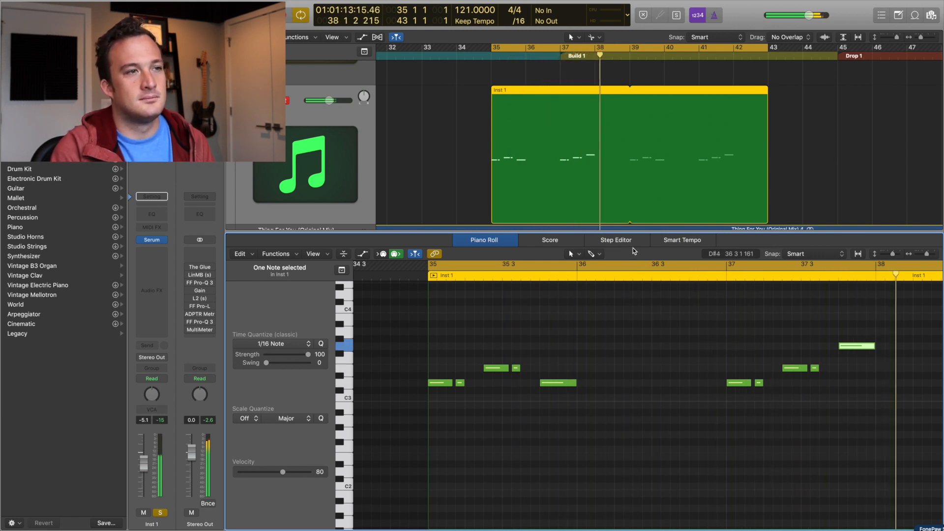
# Step: Shorten the cycle range to bars 35 to 39 and play the reference track with Inst 1 temporarily unsoloed
pyautogui.moveTo(766, 48); pyautogui.dragTo(630, 48)
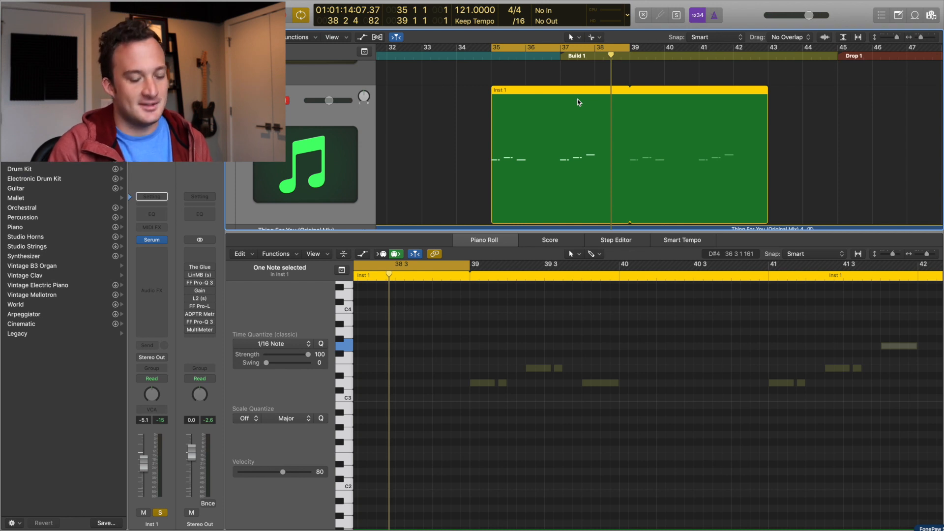
pyautogui.press('e')
pyautogui.click(274, 245)
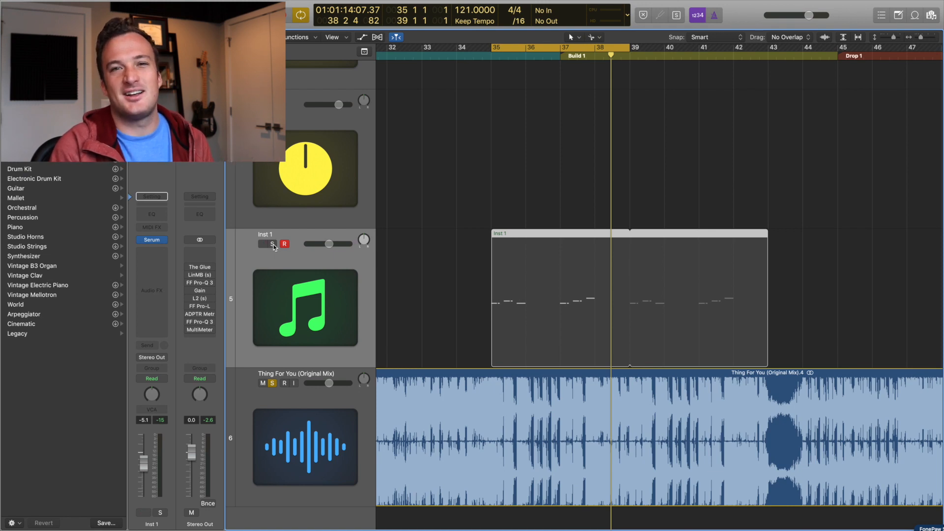
pyautogui.press('space')
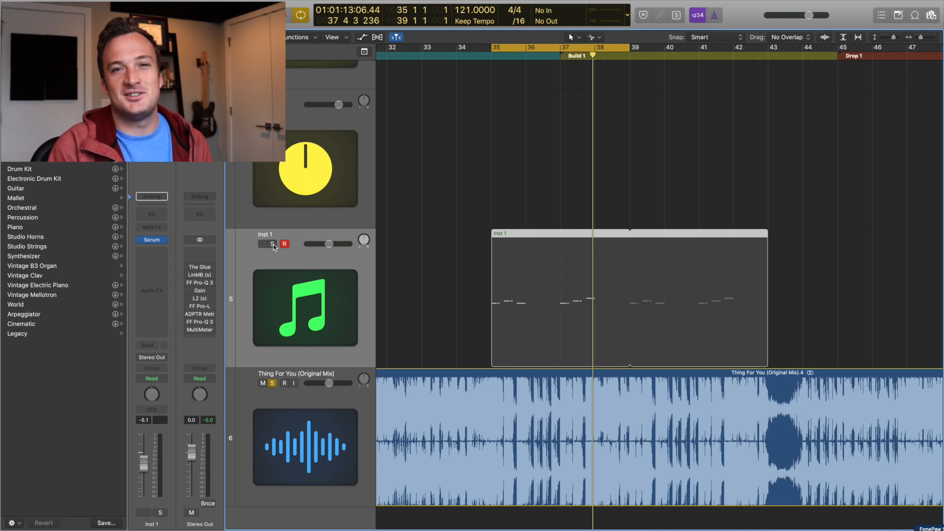
pyautogui.click(273, 244)
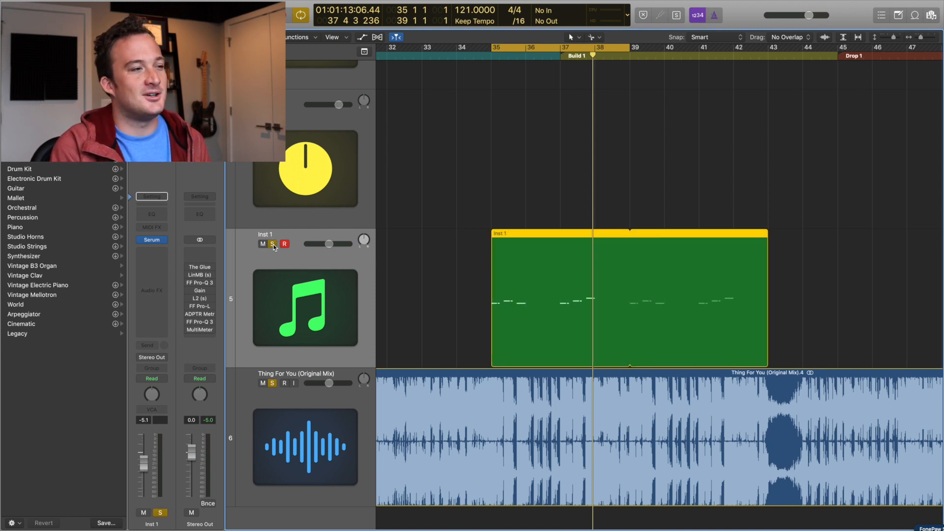
# Step: Open Serum on Inst 1 and set oscillator A to octave -2 with 7 unison voices
pyautogui.click(156, 240)
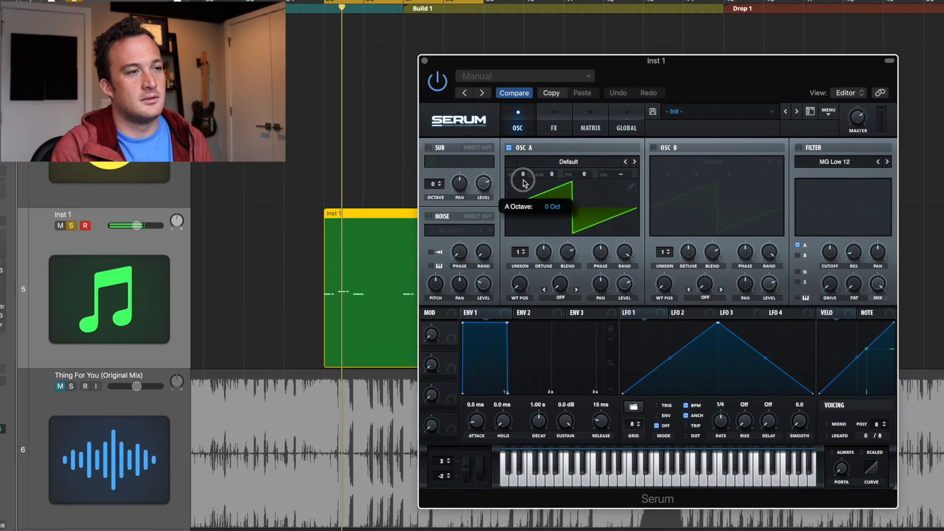
pyautogui.moveTo(523, 180); pyautogui.dragTo(524, 190)
pyautogui.press('space')
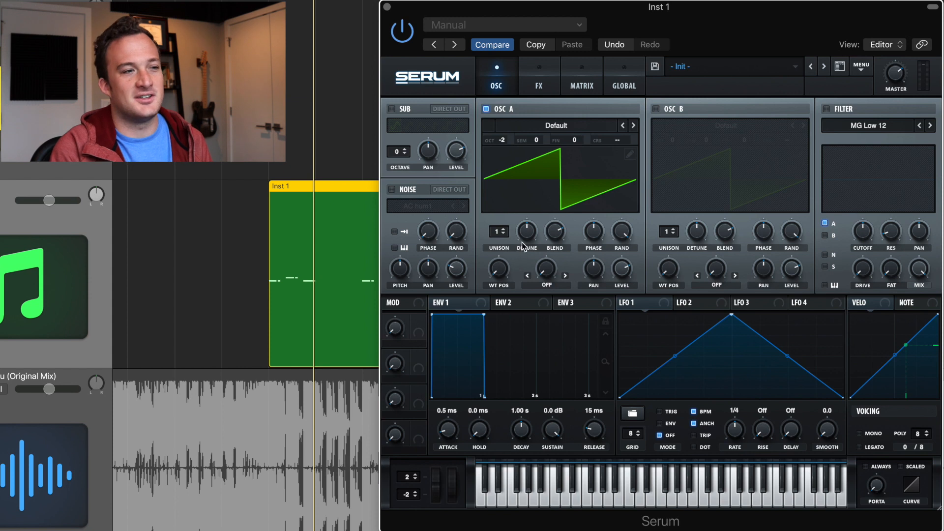
pyautogui.moveTo(499, 231); pyautogui.dragTo(499, 167)
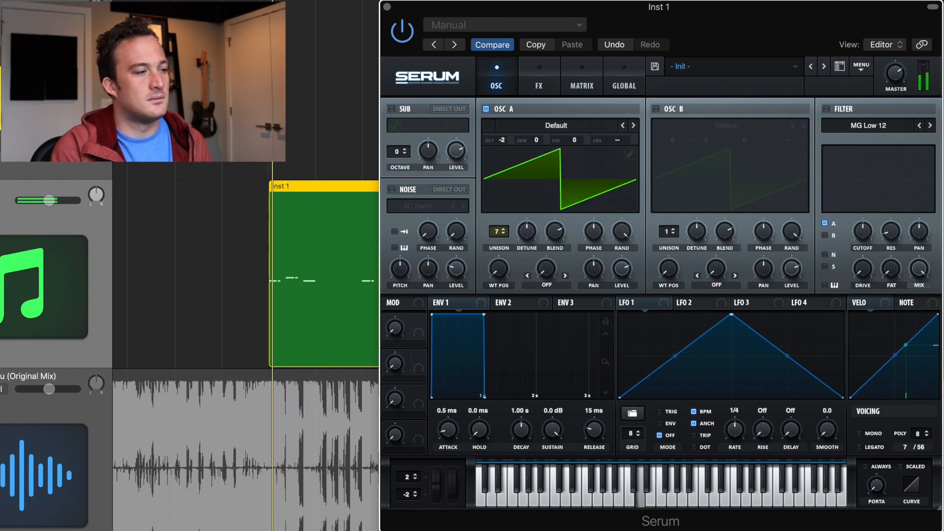
pyautogui.press('space')
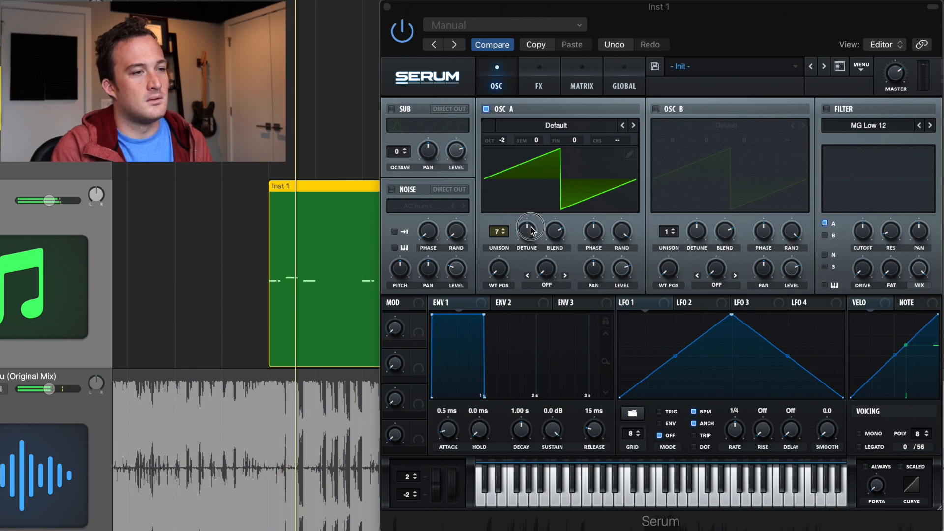
# Step: Reduce oscillator A's detune and raise the Inst 1 track's volume, checking against the reference track
pyautogui.moveTo(531, 226)
pyautogui.mouseDown()
pyautogui.moveTo(534, 247)
pyautogui.moveTo(515, 235)
pyautogui.mouseUp()
pyautogui.press('space')
pyautogui.press('space')
pyautogui.moveTo(49, 200); pyautogui.dragTo(62, 200)
pyautogui.press('space')
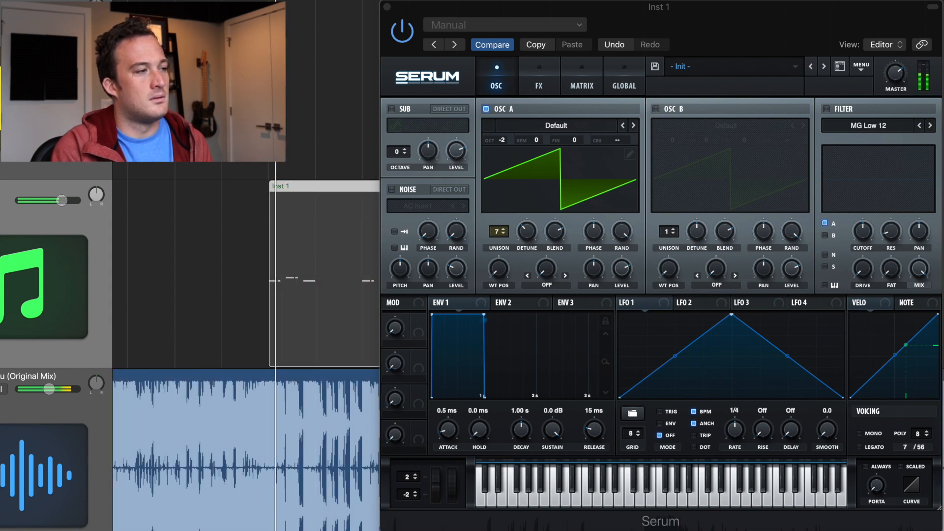
# Step: Switch Serum's voicing to mono and set Env 1's attack to 29 ms, comparing the patch with the reference track
pyautogui.click(350, 242)
pyautogui.click(527, 232)
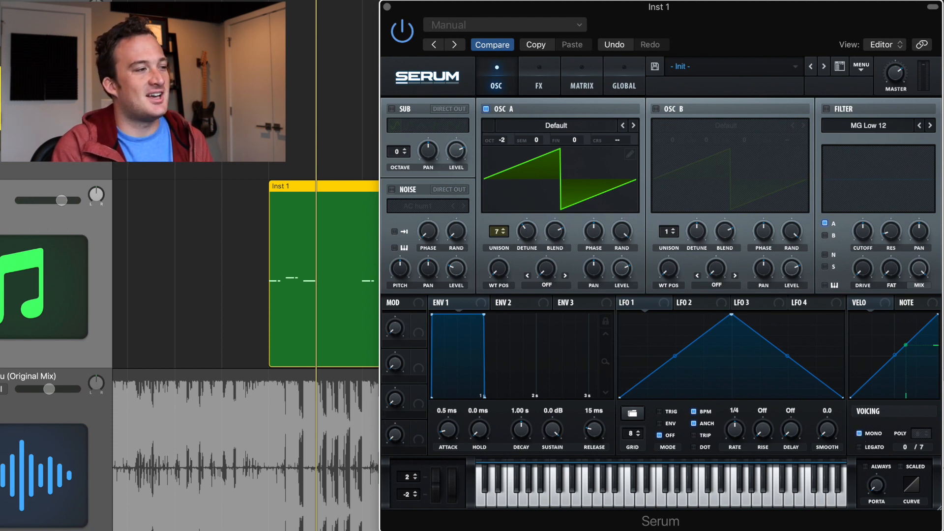
pyautogui.press('s')
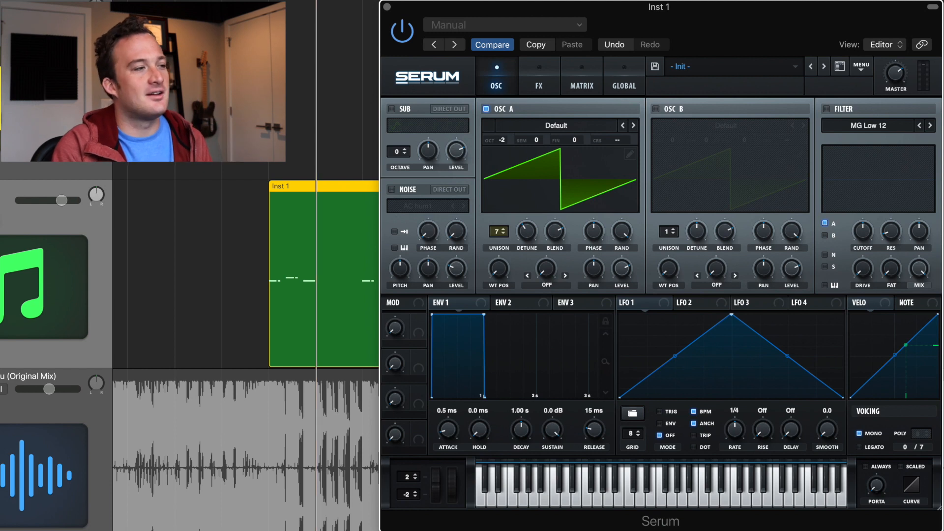
pyautogui.press('space')
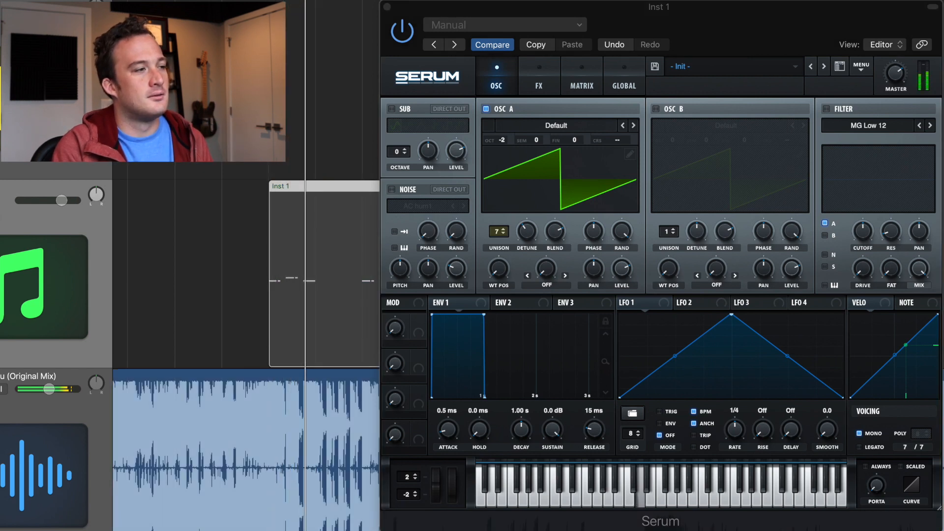
pyautogui.press('s')
pyautogui.moveTo(438, 429)
pyautogui.mouseDown()
pyautogui.moveTo(440, 413)
pyautogui.moveTo(453, 432)
pyautogui.mouseUp()
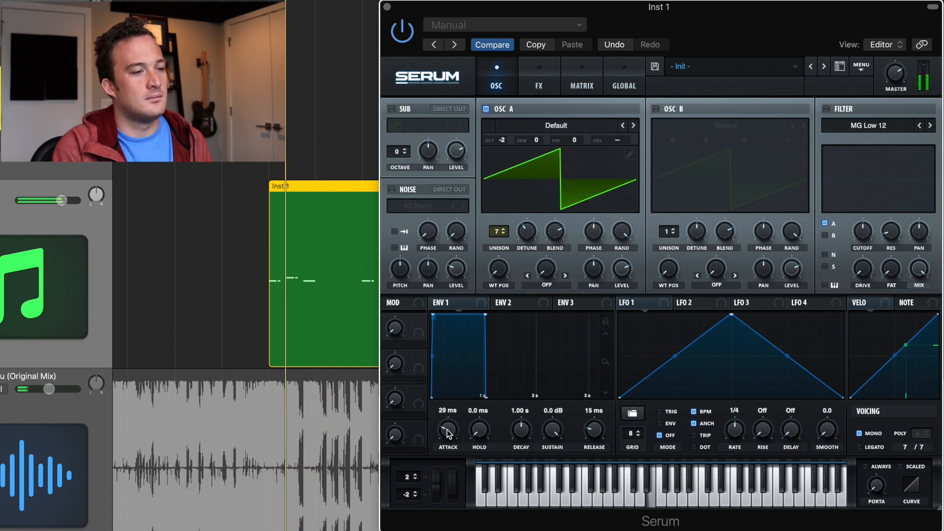
# Step: Look through the Analog wavetables for oscillator A and enable the Distortion effect in Serum's FX rack
pyautogui.click(525, 133)
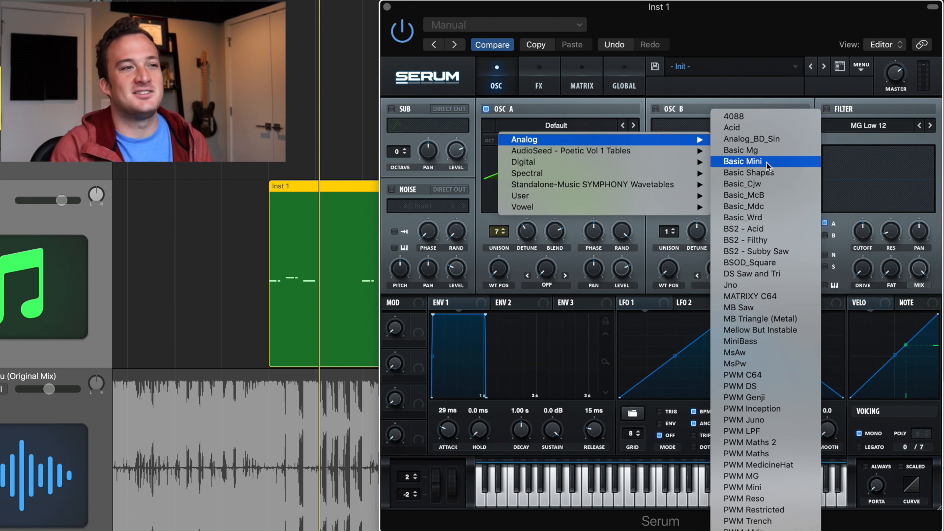
pyautogui.click(765, 162)
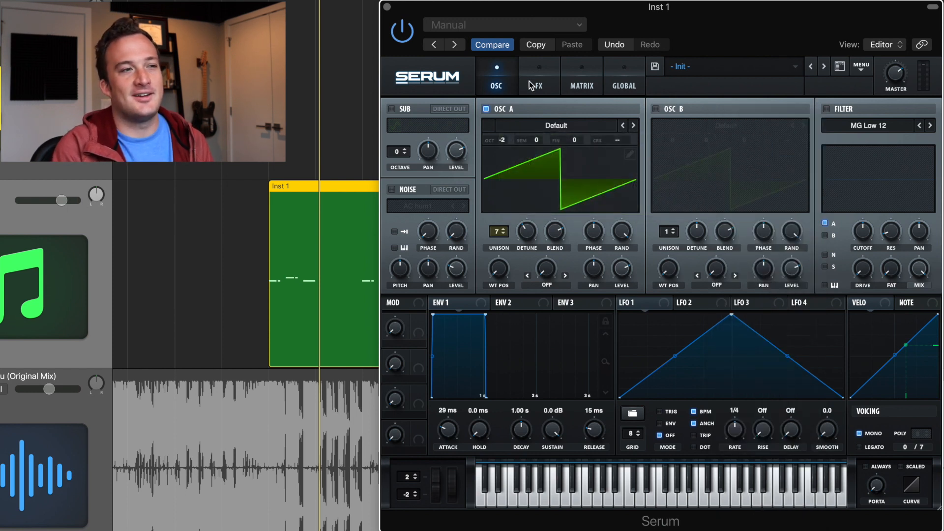
pyautogui.click(529, 81)
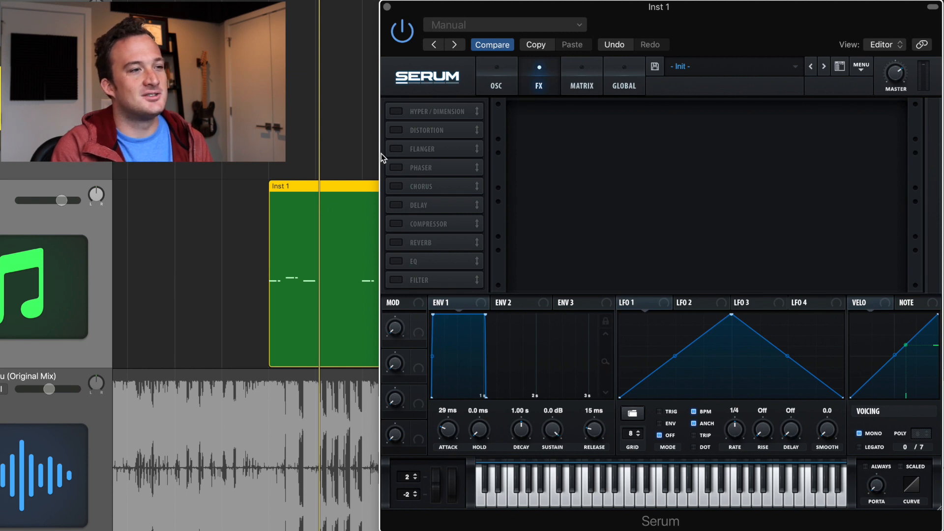
pyautogui.click(396, 130)
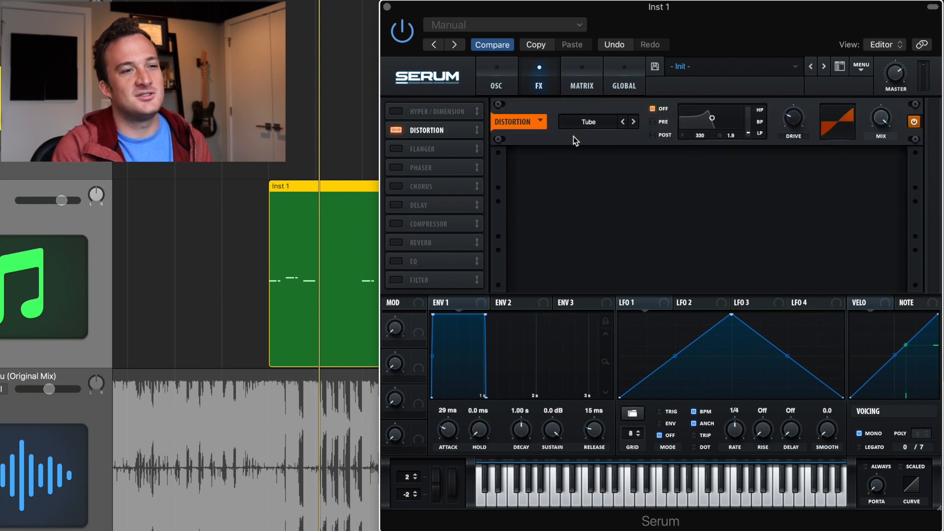
# Step: Raise the distortion's drive and step through the distortion types to Lin.Fold while the bass plays
pyautogui.press('space')
pyautogui.moveTo(795, 118); pyautogui.dragTo(797, 36)
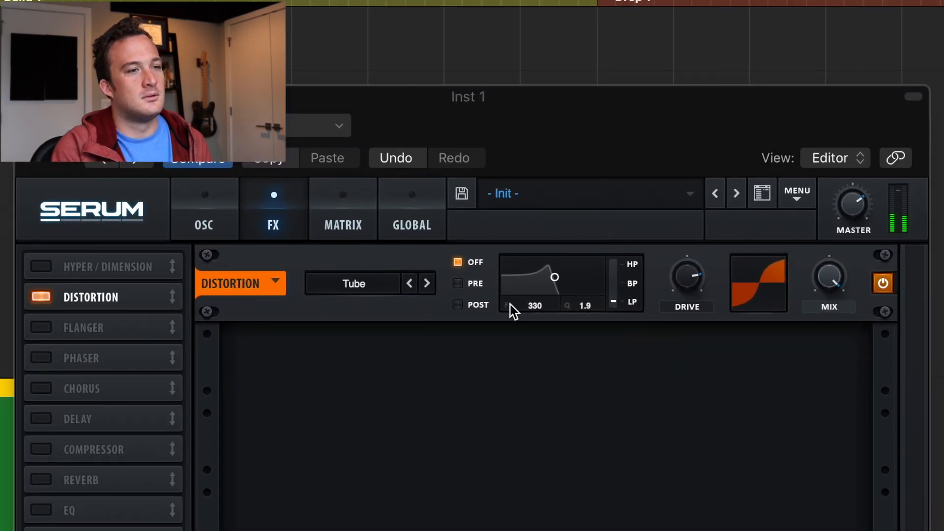
pyautogui.click(426, 284)
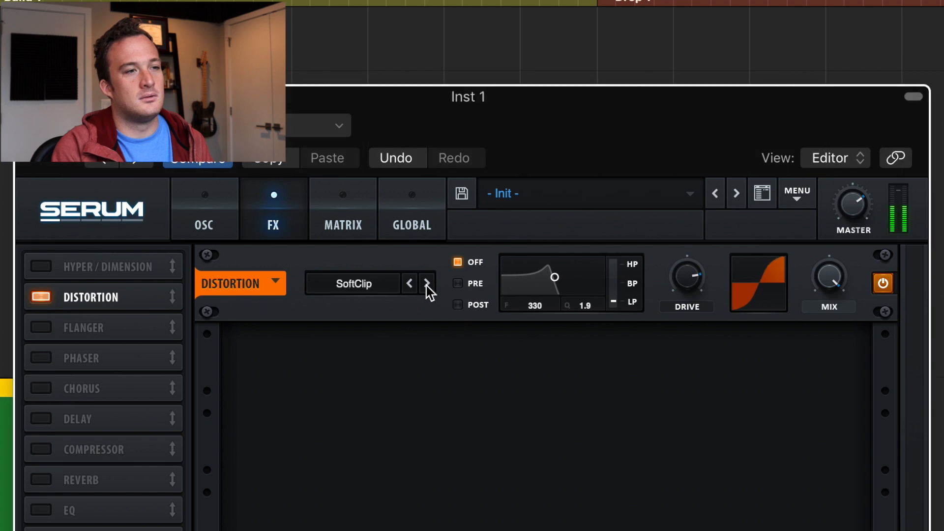
pyautogui.click(427, 283)
pyautogui.click(428, 284)
pyautogui.click(427, 284)
pyautogui.click(427, 284)
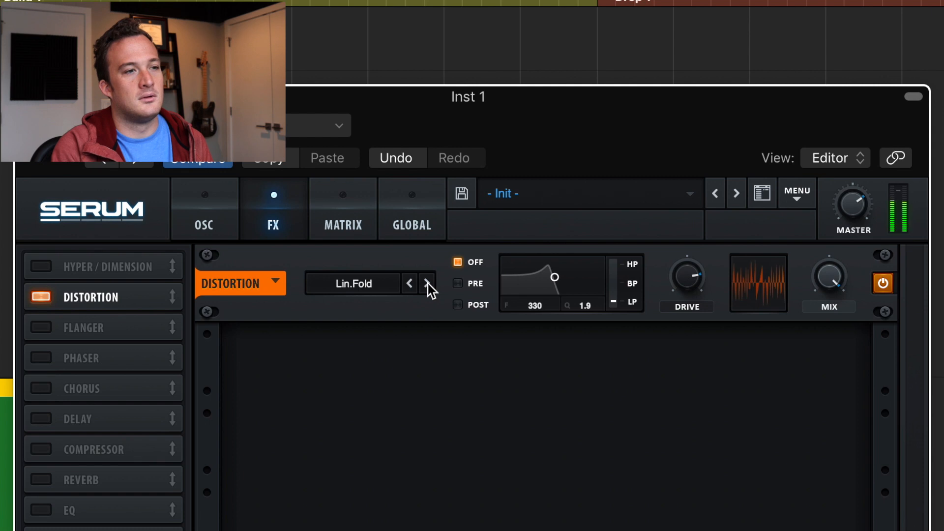
# Step: Lower the Lin.Fold distortion's drive and bring its mix to about half, comparing the bass with the reference track
pyautogui.moveTo(687, 293)
pyautogui.mouseDown()
pyautogui.moveTo(682, 353)
pyautogui.moveTo(689, 282)
pyautogui.mouseUp()
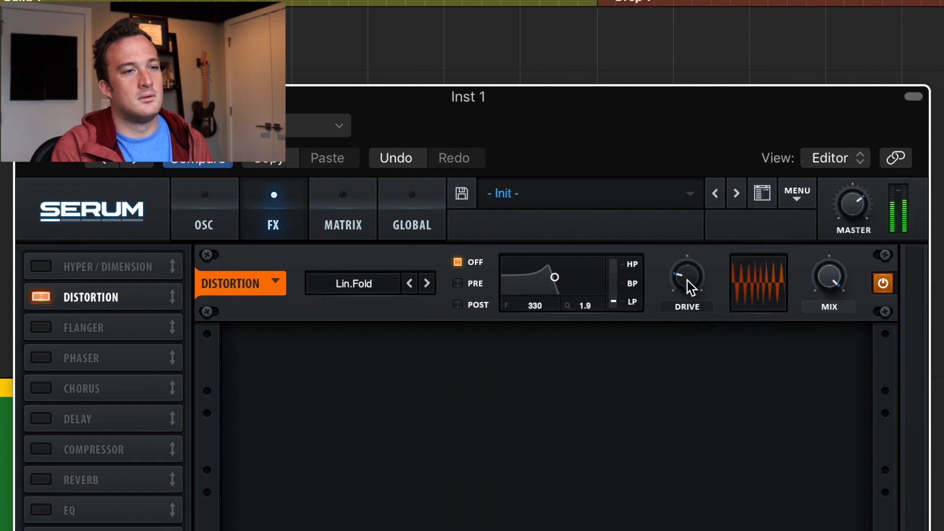
pyautogui.moveTo(829, 286); pyautogui.dragTo(826, 354)
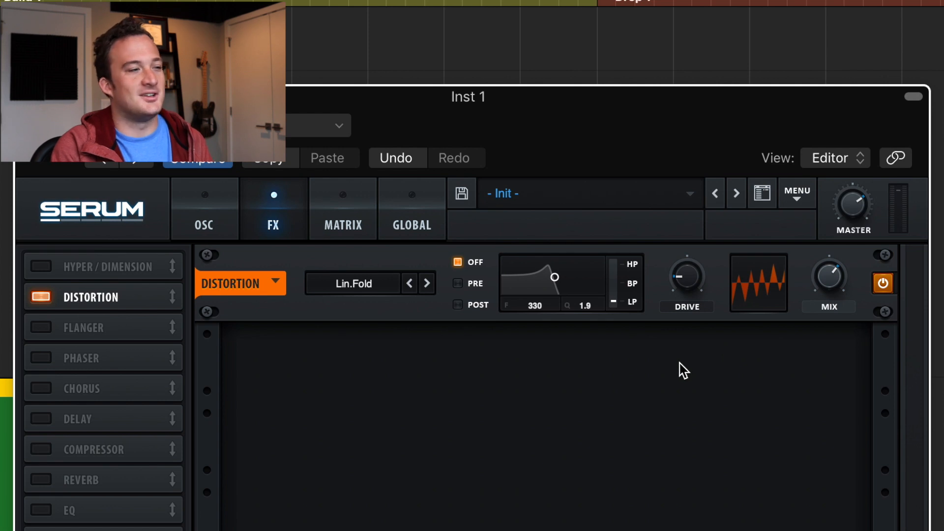
pyautogui.press('space')
pyautogui.press('s')
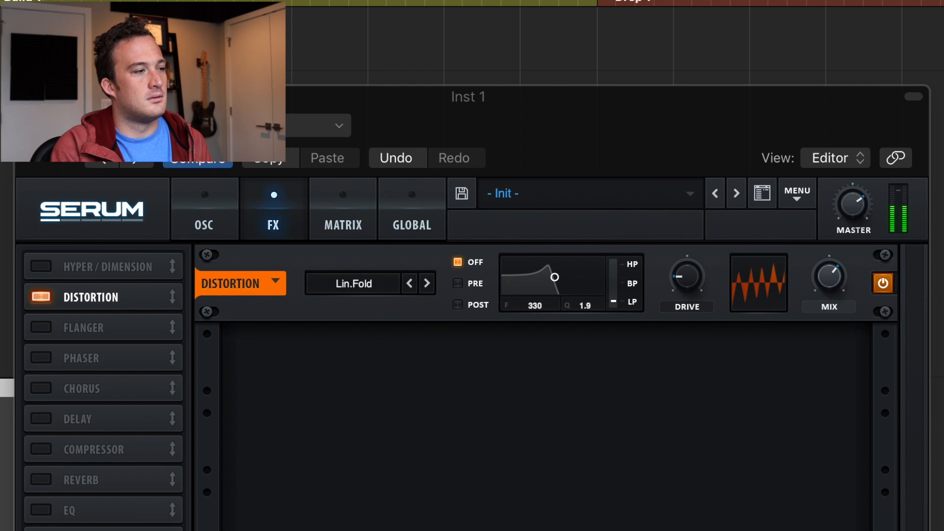
pyautogui.press('s')
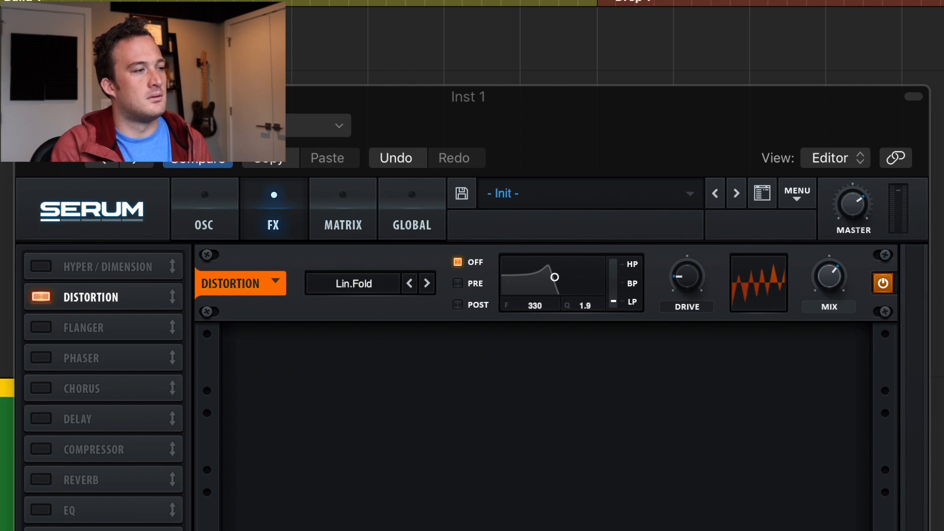
pyautogui.click(835, 290)
pyautogui.moveTo(836, 290); pyautogui.dragTo(820, 304)
pyautogui.moveTo(683, 276); pyautogui.dragTo(677, 259)
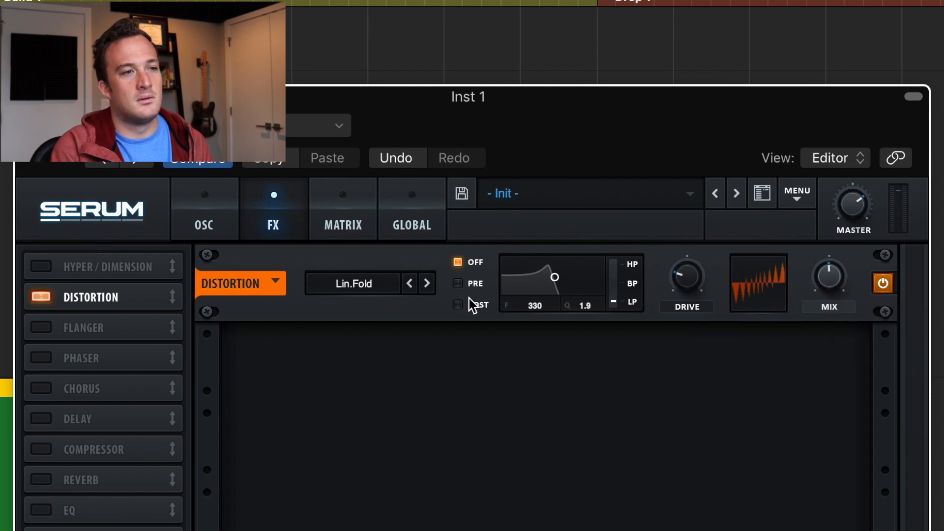
# Step: Try the Sin Fold distortion type with small drive and mix adjustments, bypassing the effect briefly to compare
pyautogui.click(427, 284)
pyautogui.moveTo(683, 276)
pyautogui.mouseDown()
pyautogui.moveTo(687, 290)
pyautogui.moveTo(687, 277)
pyautogui.mouseUp()
pyautogui.click(711, 282)
pyautogui.moveTo(841, 280)
pyautogui.mouseDown()
pyautogui.moveTo(841, 392)
pyautogui.moveTo(836, 268)
pyautogui.mouseUp()
pyautogui.click(878, 285)
pyautogui.click(878, 285)
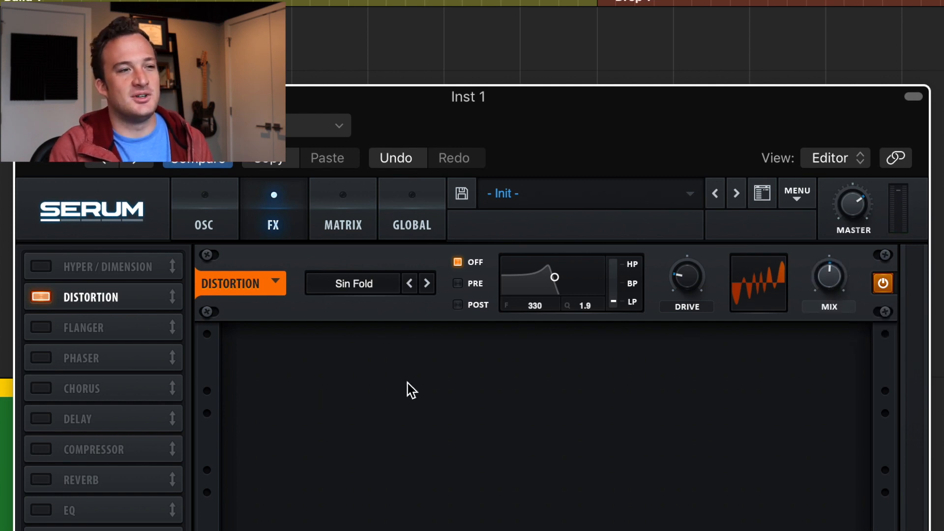
# Step: Alternate between the Sin Fold and Lin.Fold distortion types and settle on Lin.Fold
pyautogui.click(409, 283)
pyautogui.click(426, 284)
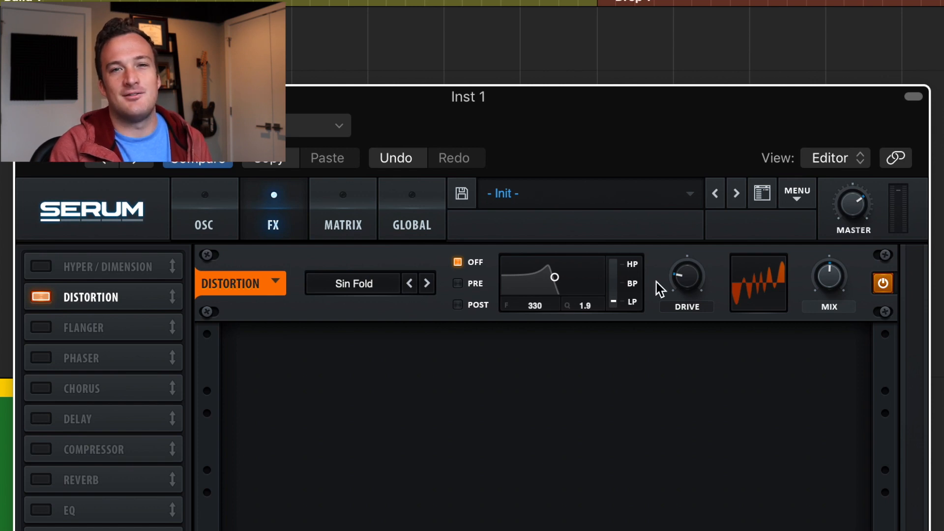
pyautogui.click(410, 284)
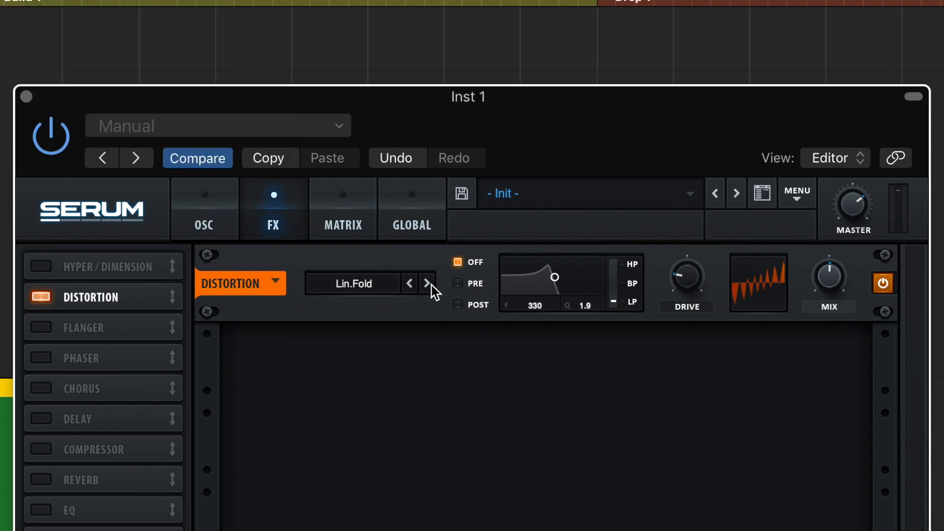
pyautogui.click(426, 284)
pyautogui.click(409, 284)
pyautogui.moveTo(825, 289)
pyautogui.mouseDown()
pyautogui.moveTo(822, 414)
pyautogui.moveTo(826, 291)
pyautogui.mouseUp()
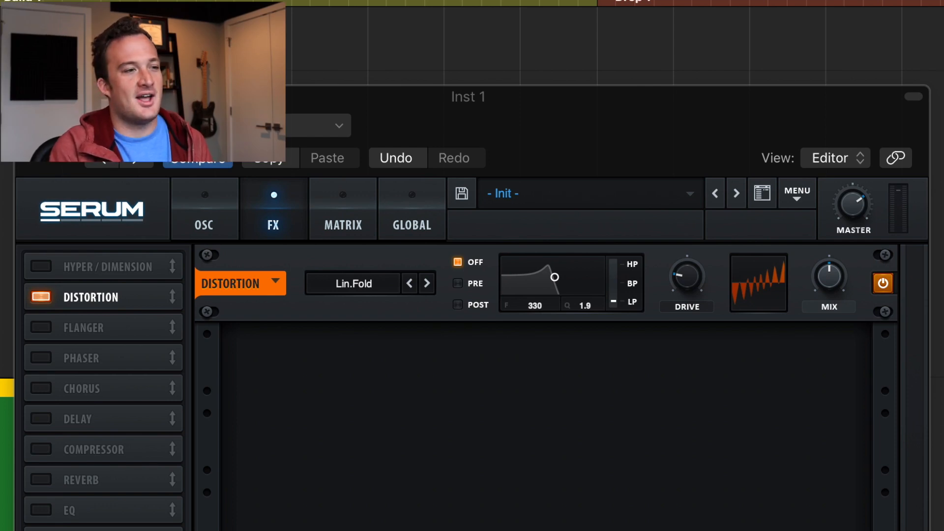
# Step: Add an MG Low 24 Filter effect after the distortion, lower its cutoff, and assign Env 1 to modulate the cutoff
pyautogui.click(74, 530)
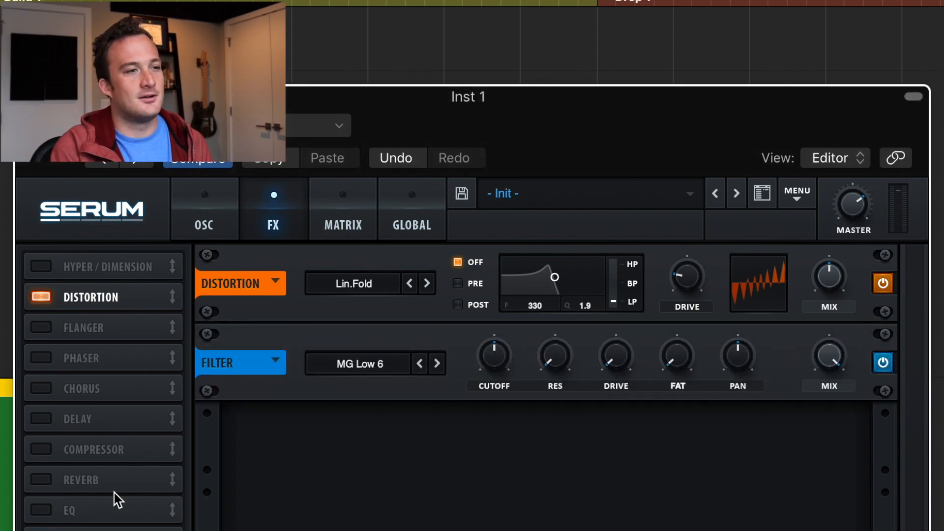
pyautogui.click(437, 364)
pyautogui.click(437, 363)
pyautogui.click(437, 364)
pyautogui.click(503, 365)
pyautogui.moveTo(503, 366); pyautogui.dragTo(497, 400)
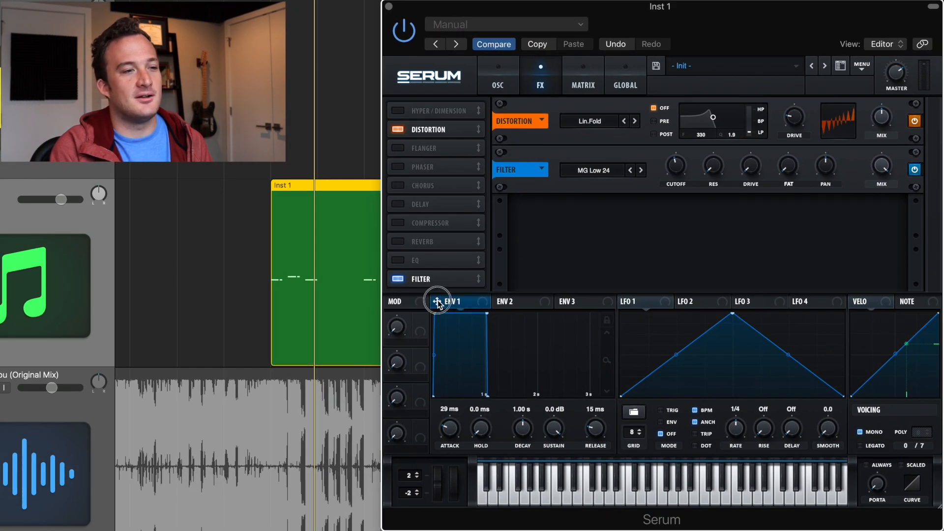
pyautogui.moveTo(437, 302); pyautogui.dragTo(664, 156)
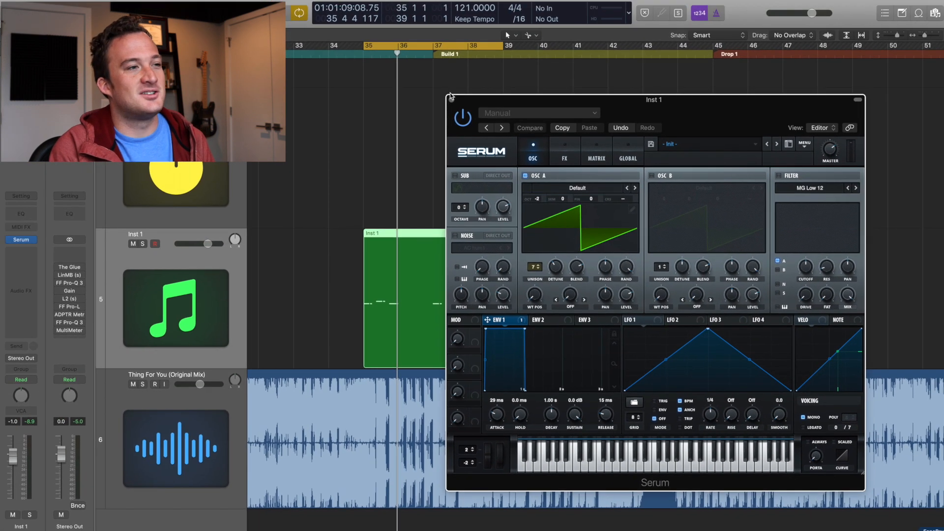
# Step: Duplicate the Inst 1 track, copy its MIDI region onto the new Inst 2 track, and mute Inst 1
pyautogui.click(427, 62)
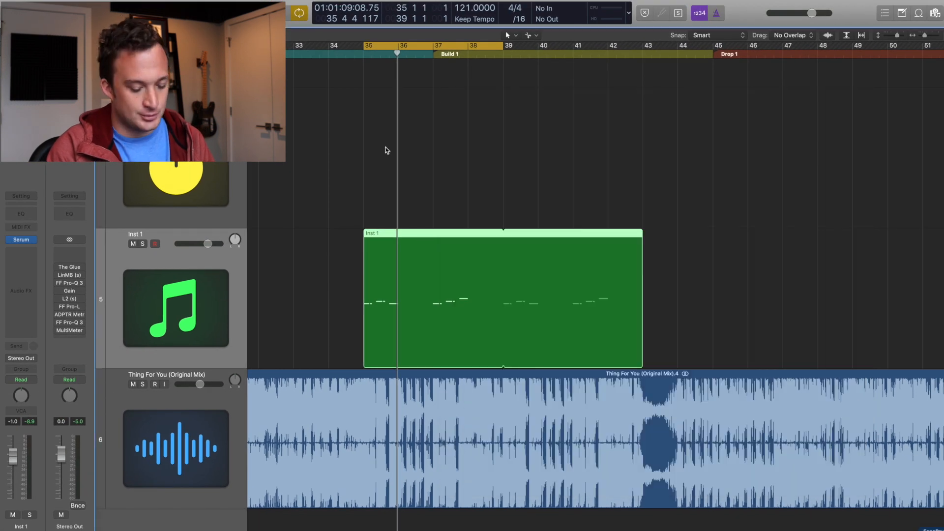
pyautogui.press('super+d')
pyautogui.moveTo(427, 358); pyautogui.dragTo(426, 498)
pyautogui.click(133, 244)
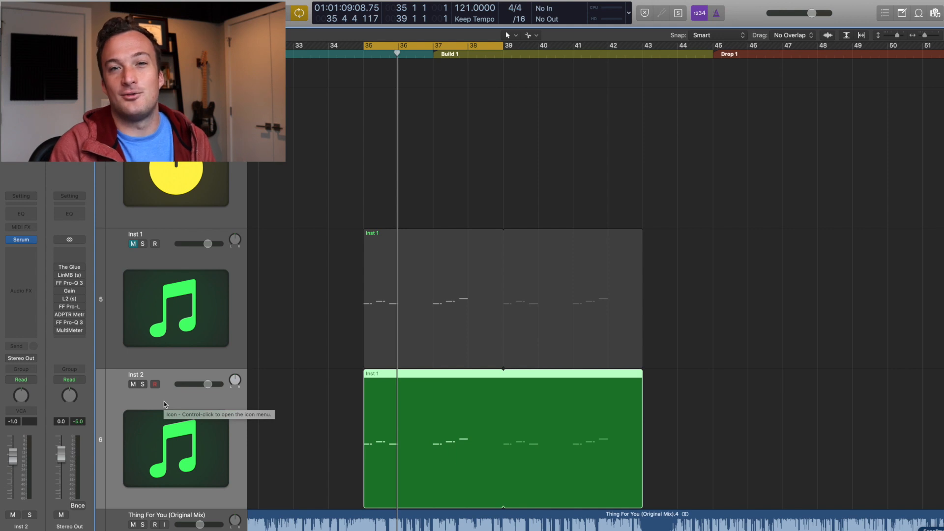
# Step: Compare the Serum instances on Inst 2 and Inst 1, then bring up the effects rack of Inst 2's Serum
pyautogui.click(22, 240)
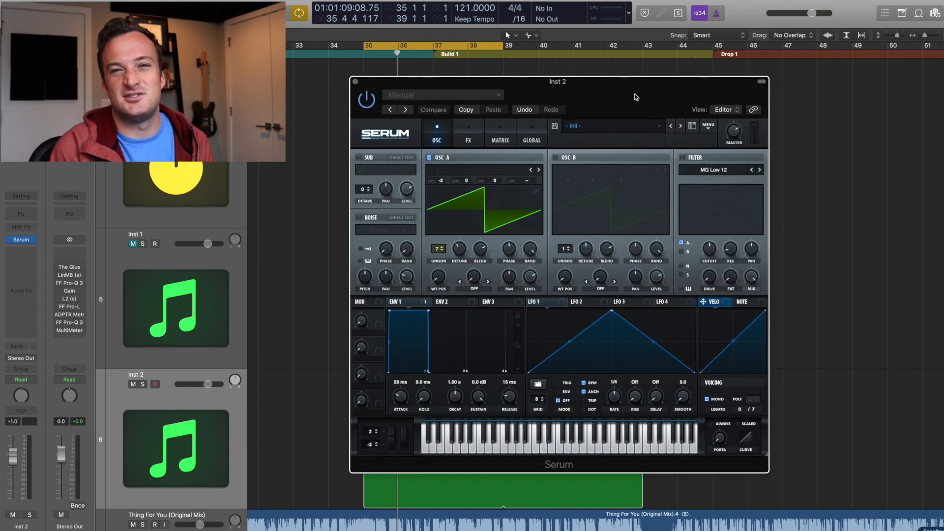
pyautogui.click(281, 259)
pyautogui.click(22, 240)
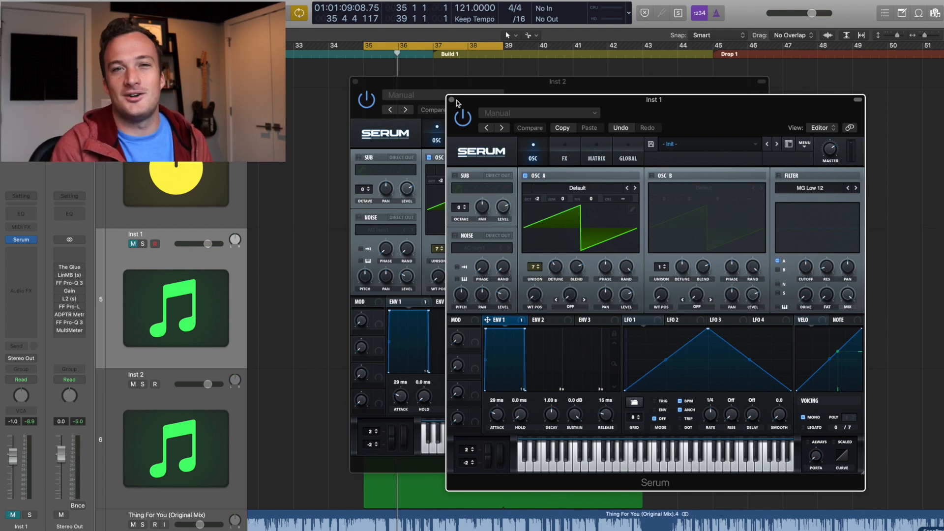
pyautogui.click(452, 100)
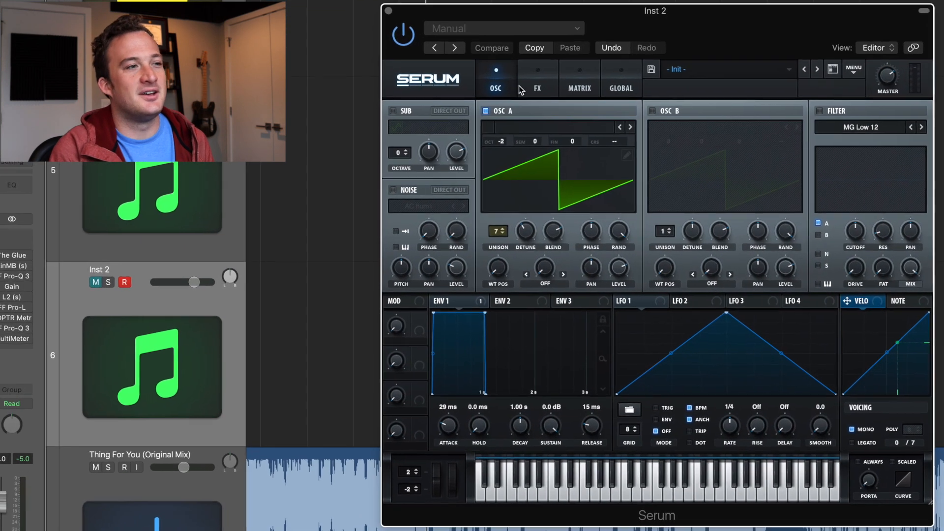
pyautogui.click(520, 87)
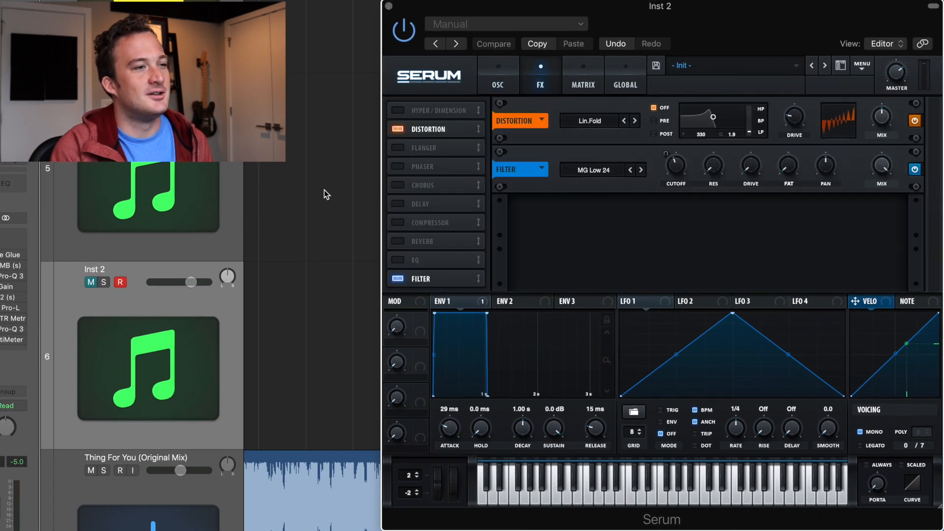
# Step: Unmute and solo Inst 2, and add a multiband Compressor directly after Distortion with its gain raised
pyautogui.click(90, 282)
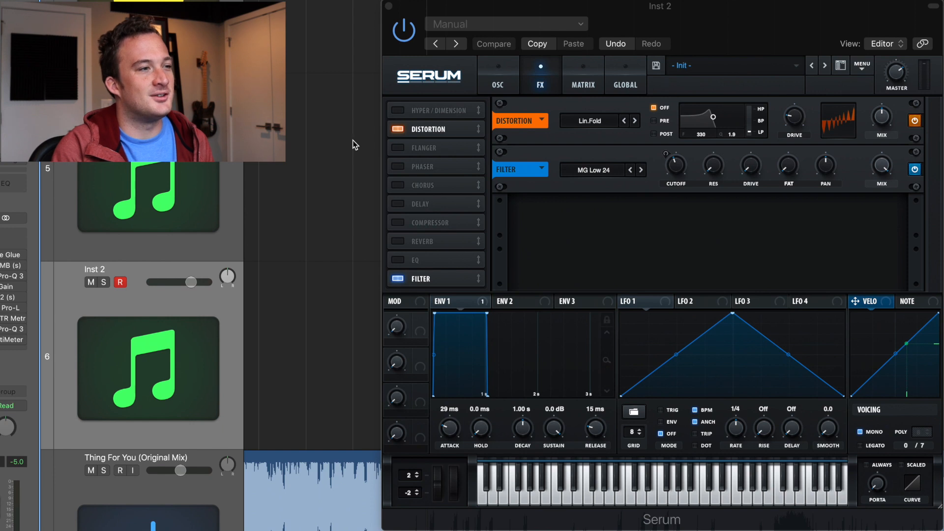
pyautogui.click(403, 222)
pyautogui.click(103, 283)
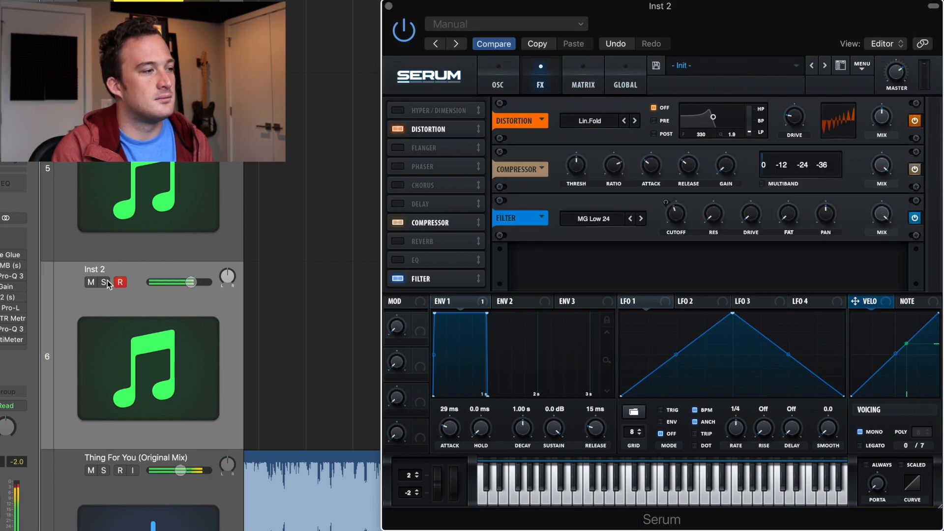
pyautogui.moveTo(439, 223); pyautogui.dragTo(439, 147)
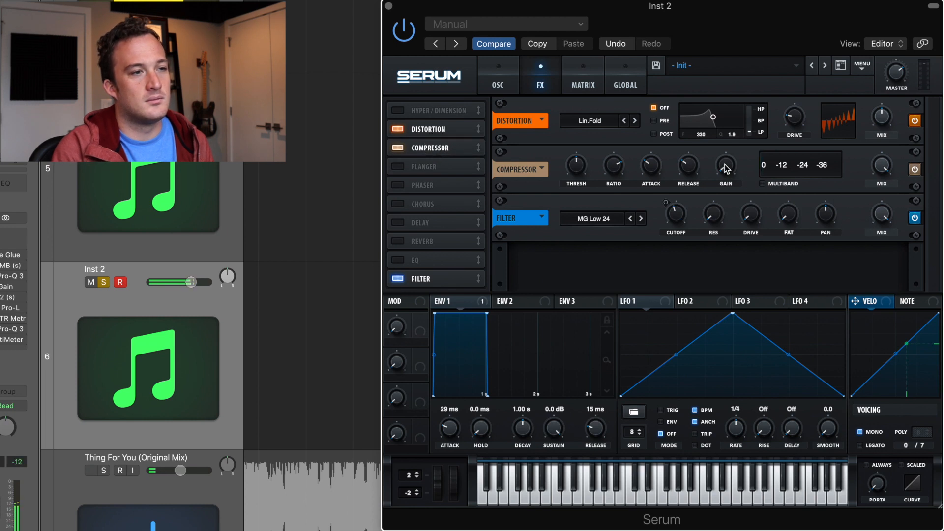
pyautogui.click(762, 183)
pyautogui.moveTo(725, 165); pyautogui.dragTo(728, 139)
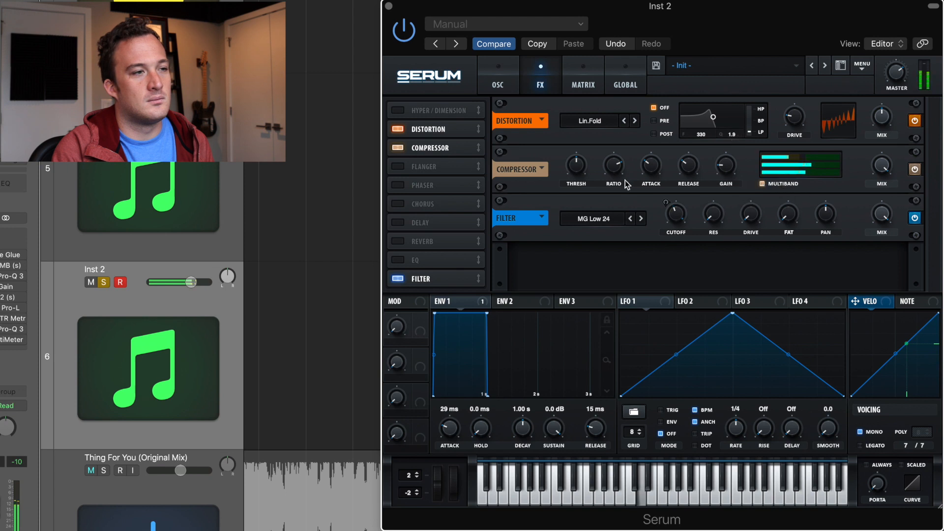
# Step: Place the Compressor ahead of Distortion, turn its multiband mode off, and raise its threshold and gain
pyautogui.moveTo(437, 148); pyautogui.dragTo(444, 130)
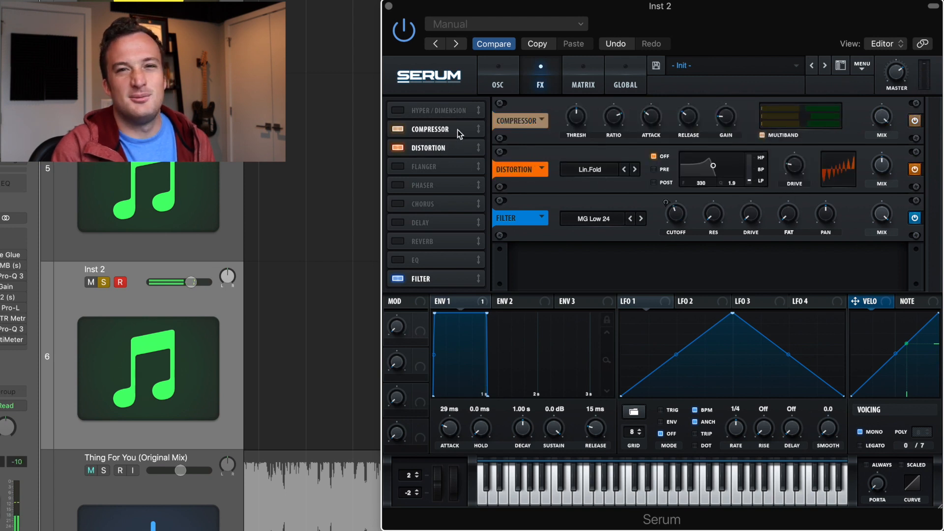
pyautogui.click(762, 136)
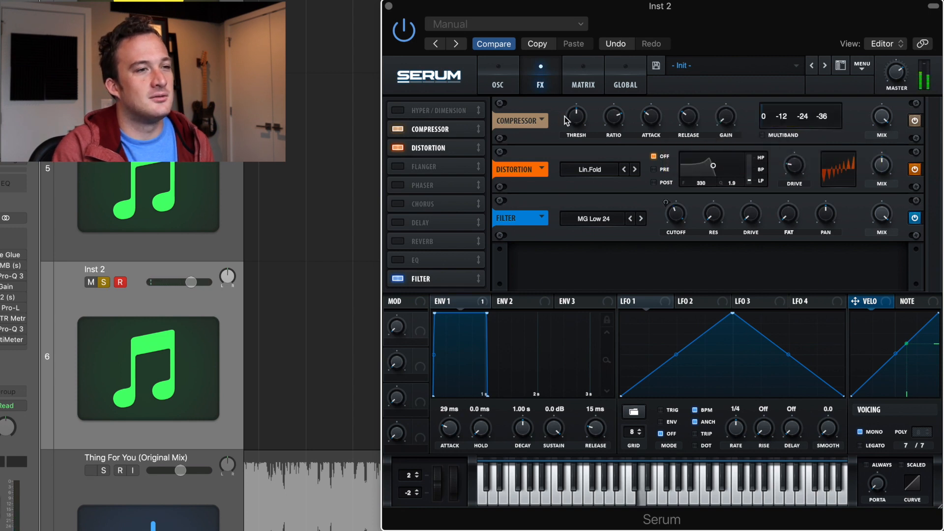
pyautogui.moveTo(575, 118); pyautogui.dragTo(574, 102)
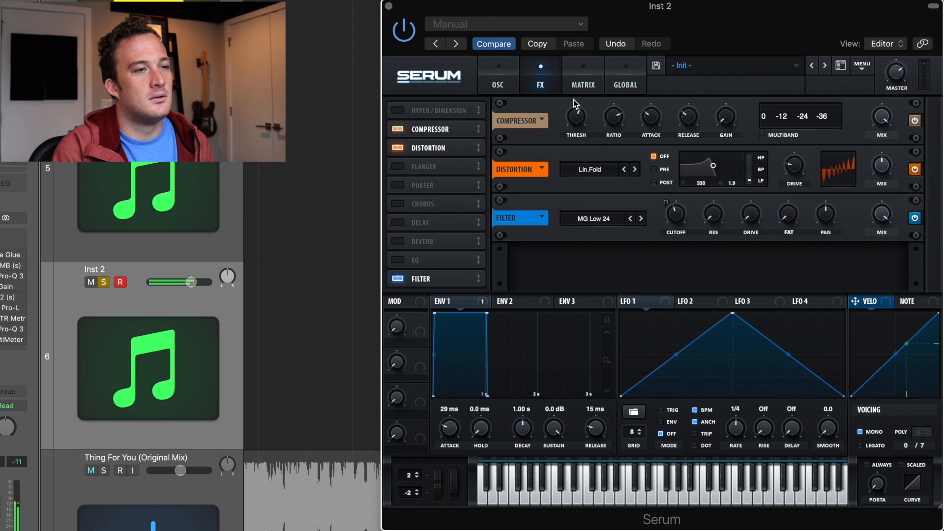
pyautogui.moveTo(724, 115); pyautogui.dragTo(721, 104)
pyautogui.moveTo(443, 135)
pyautogui.mouseDown()
pyautogui.moveTo(444, 155)
pyautogui.moveTo(456, 147)
pyautogui.moveTo(447, 130)
pyautogui.mouseUp()
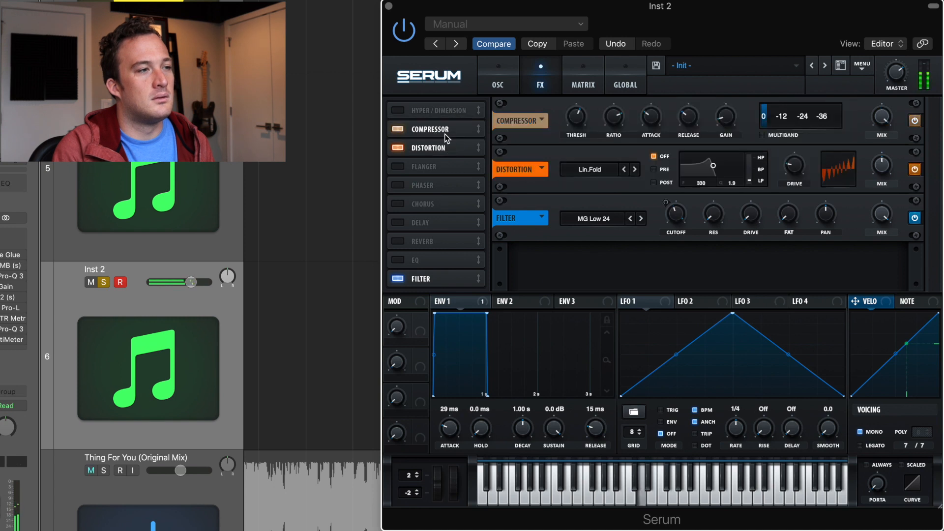
# Step: Set the distortion's drive to 19%, toggling Inst 2's solo to compare the bass with the reference track
pyautogui.click(104, 283)
pyautogui.moveTo(793, 166); pyautogui.dragTo(792, 158)
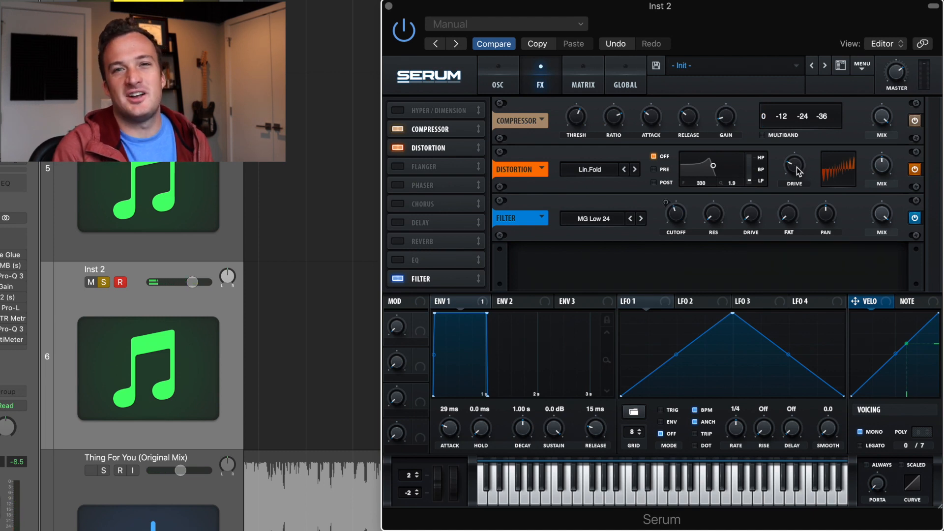
pyautogui.moveTo(798, 172); pyautogui.dragTo(798, 171)
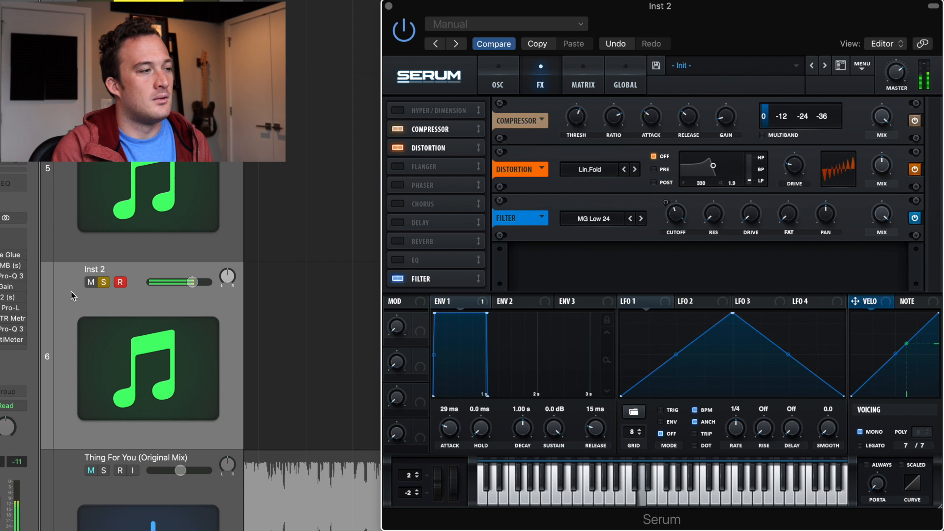
pyautogui.click(103, 284)
pyautogui.click(104, 283)
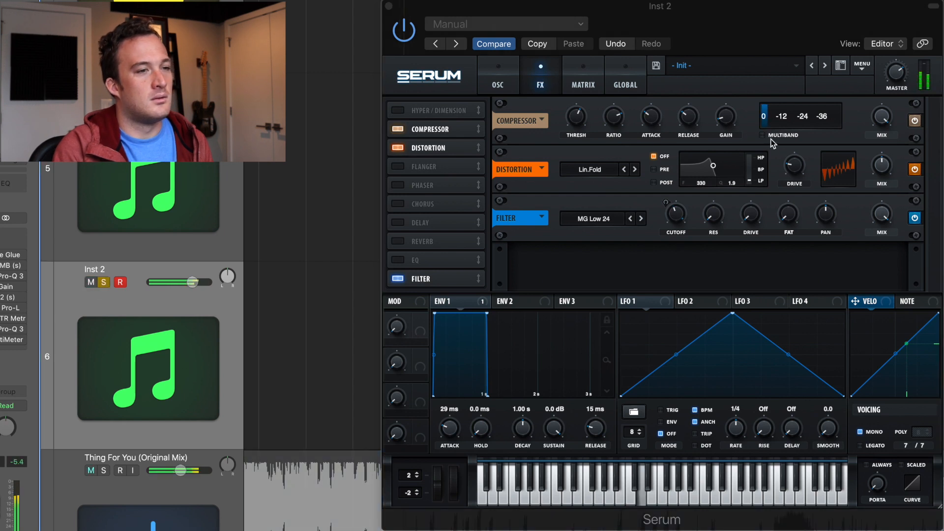
pyautogui.click(798, 169)
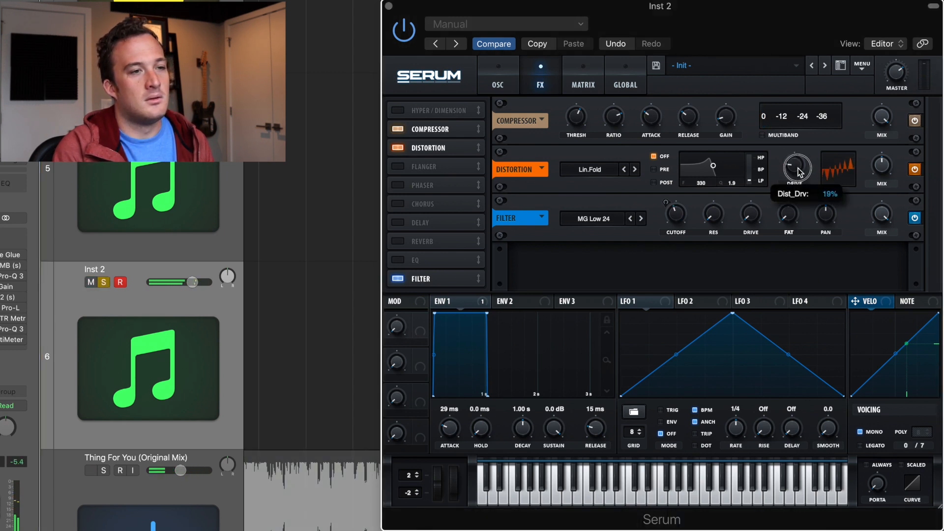
pyautogui.click(103, 283)
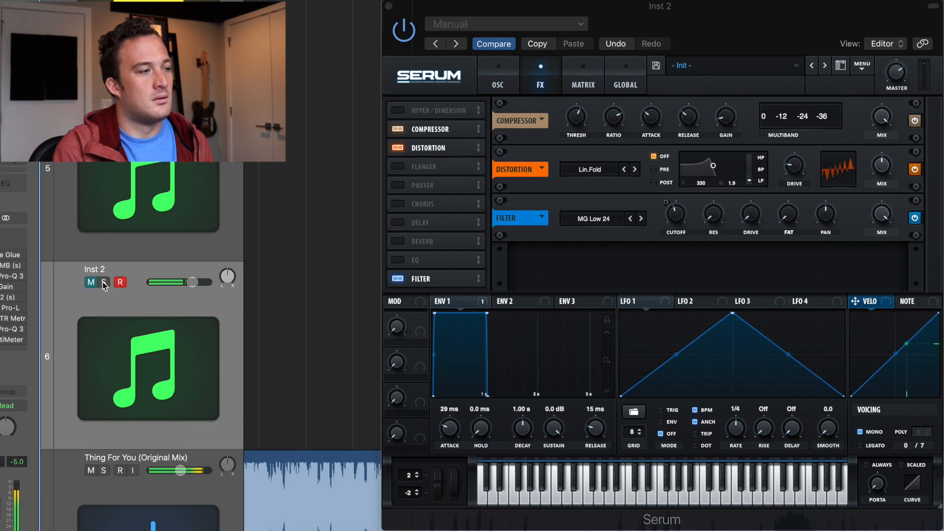
pyautogui.click(103, 283)
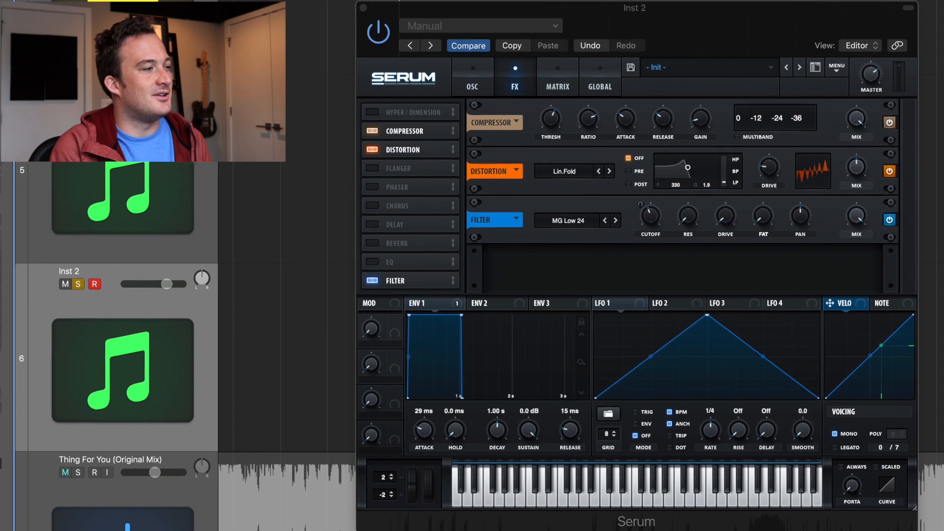
# Step: Insert FabFilter Pro-Q 3 on Inst 2, add a narrow bell boost of about 11.9 dB near 2010 Hz, and play the loop
pyautogui.click(9, 291)
pyautogui.moveTo(219, 1); pyautogui.dragTo(749, 140)
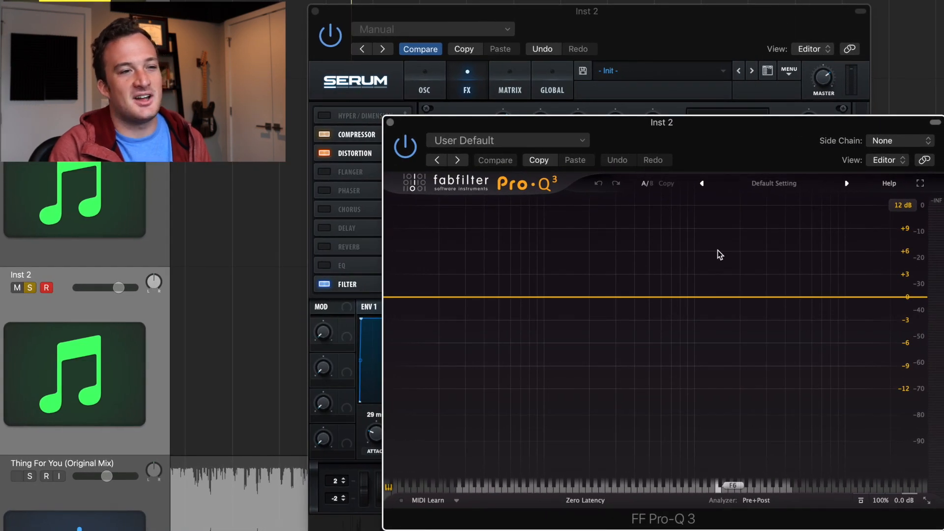
pyautogui.moveTo(742, 297); pyautogui.dragTo(741, 210)
pyautogui.click(743, 296)
pyautogui.press('space')
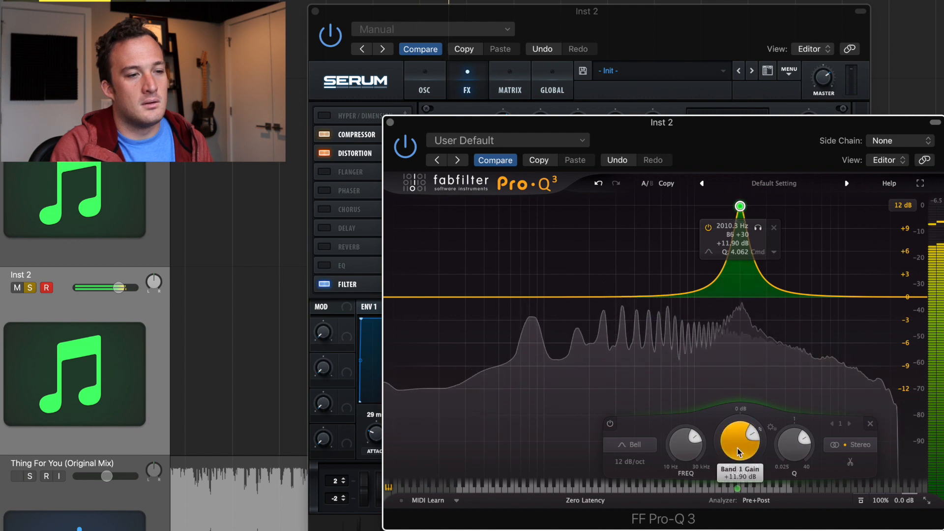
# Step: Turn the 2010 Hz band into a cut of about 4.4 dB, bypassing and re-enabling it to hear the difference
pyautogui.moveTo(743, 450); pyautogui.dragTo(745, 453)
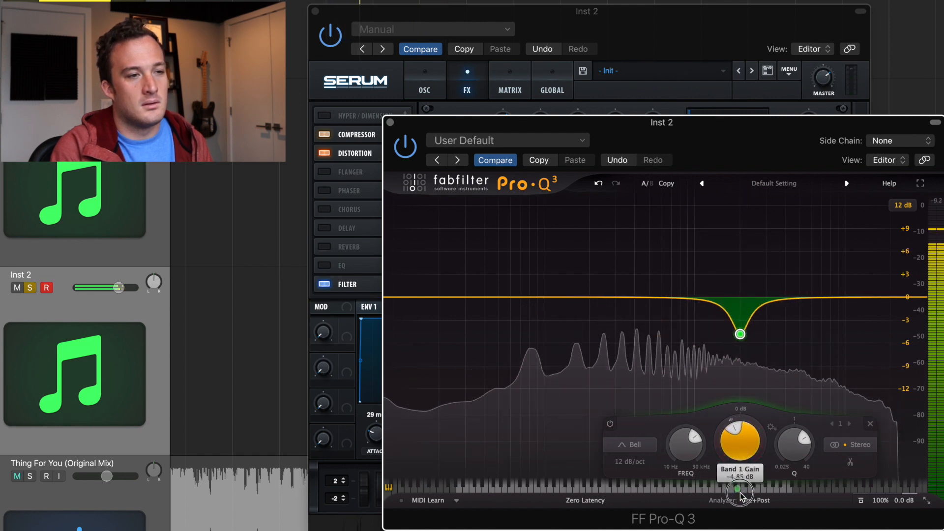
pyautogui.moveTo(742, 450); pyautogui.dragTo(743, 457)
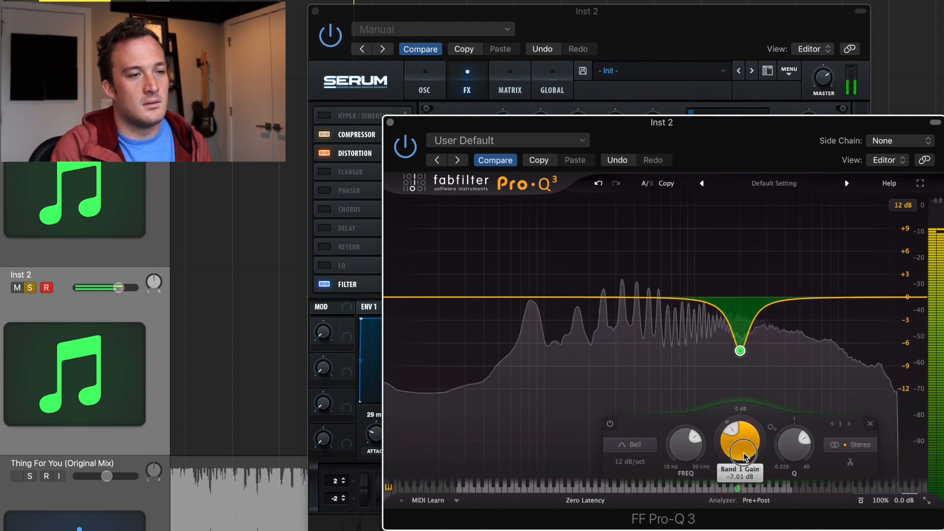
pyautogui.click(609, 423)
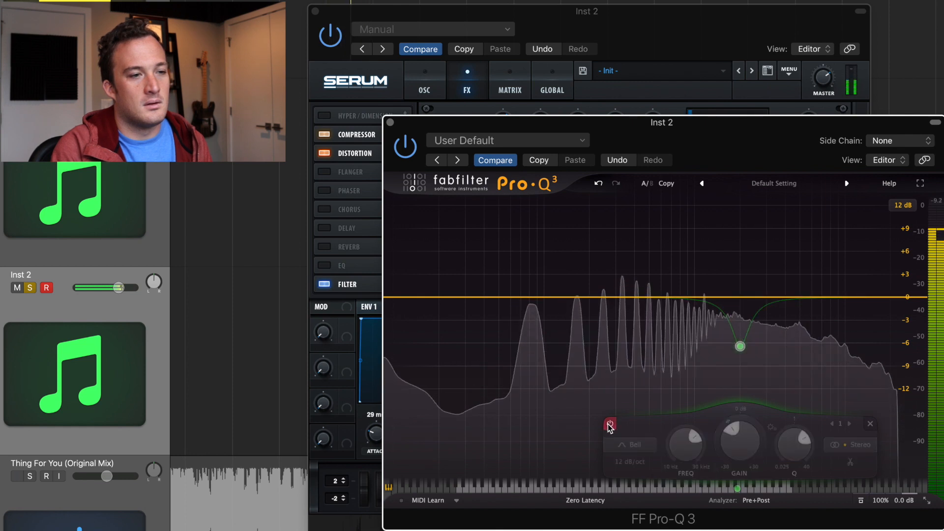
pyautogui.click(609, 424)
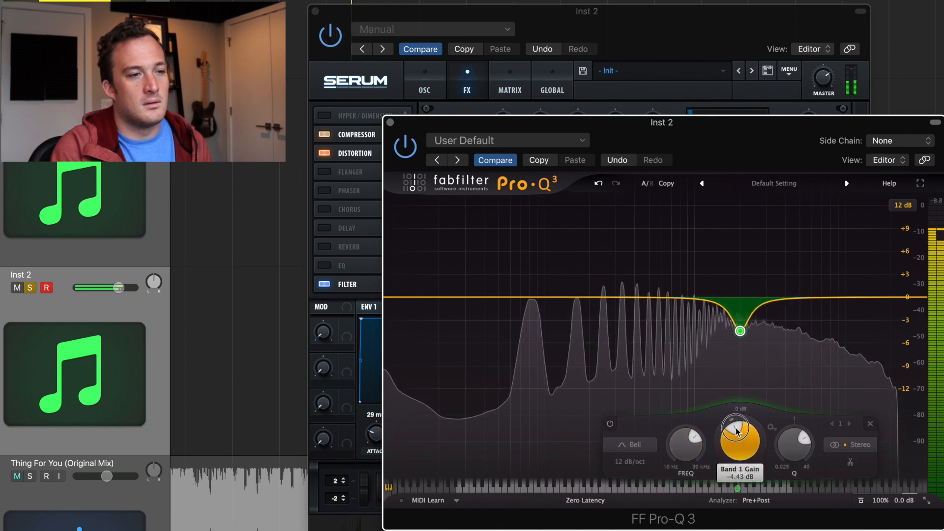
# Step: Add a second narrow bell near 4431 Hz, cut it by about 4.5 dB, and compare it bypassed and enabled
pyautogui.click(795, 296)
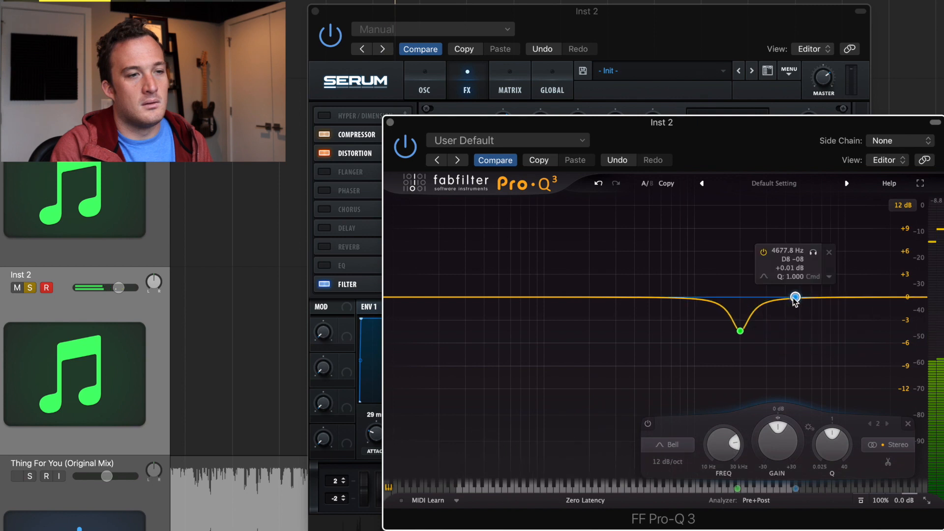
pyautogui.moveTo(794, 297); pyautogui.dragTo(792, 221)
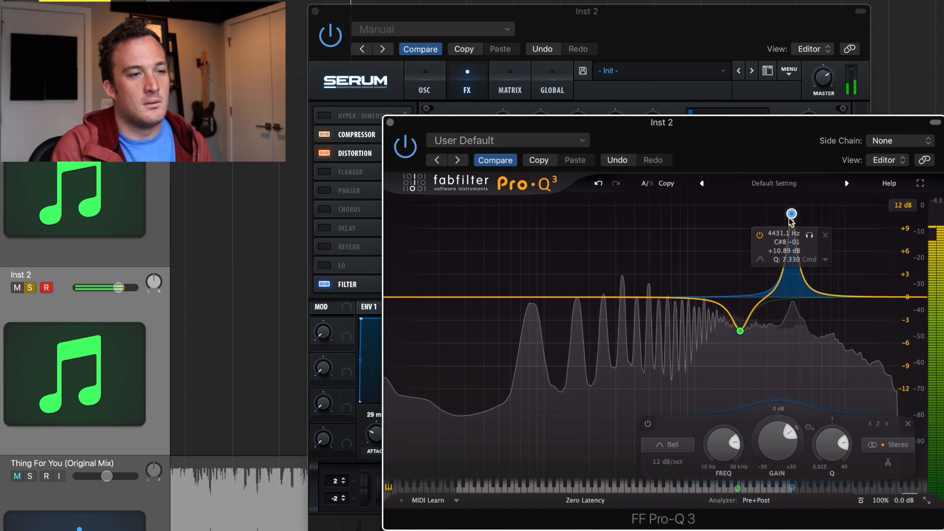
pyautogui.moveTo(777, 440); pyautogui.dragTo(773, 523)
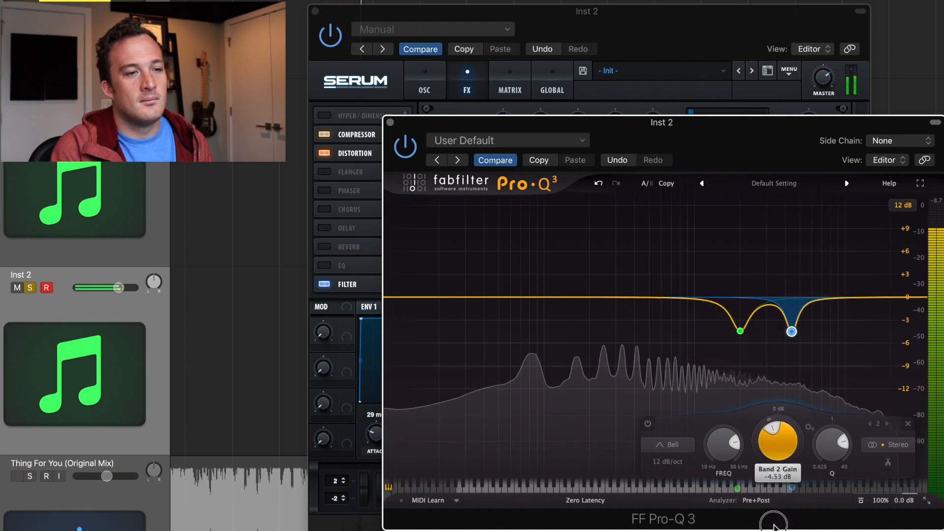
pyautogui.click(648, 424)
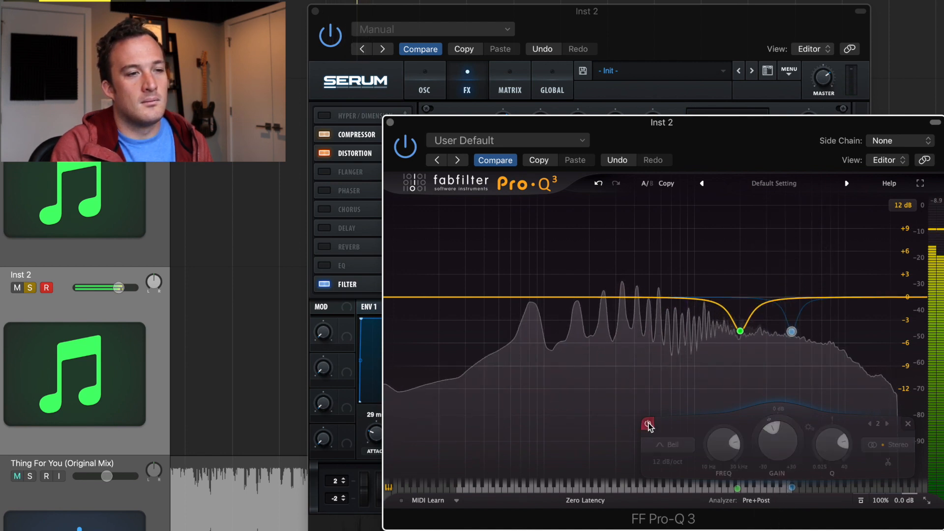
pyautogui.click(648, 424)
# Step: Set the EQ's gain scale to about 102% after trying 200%, and add a 36 dB/oct low cut near 54 Hz
pyautogui.moveTo(893, 472); pyautogui.dragTo(844, 478)
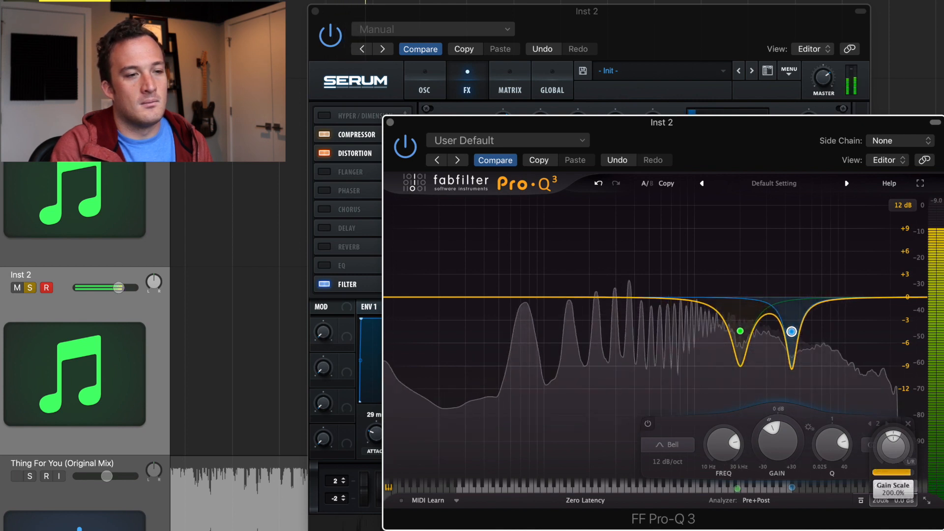
pyautogui.moveTo(907, 473); pyautogui.dragTo(886, 474)
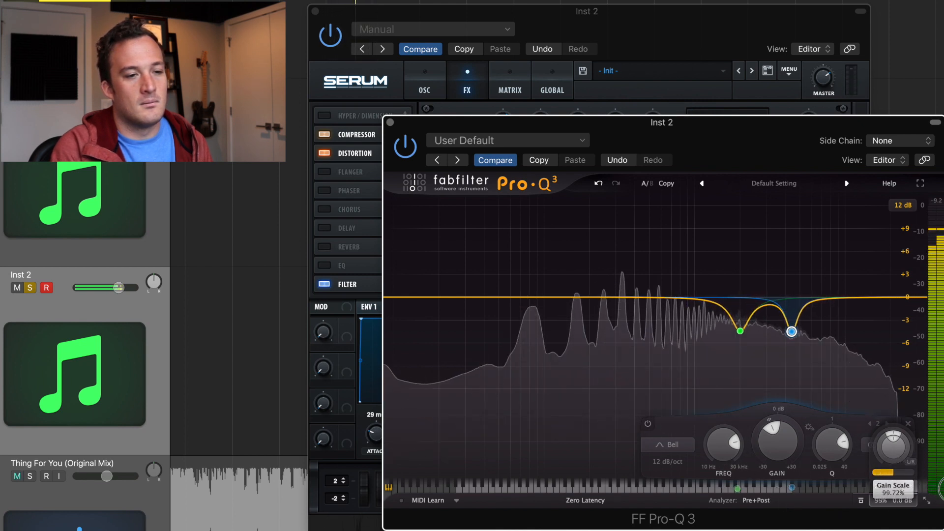
pyautogui.press('space')
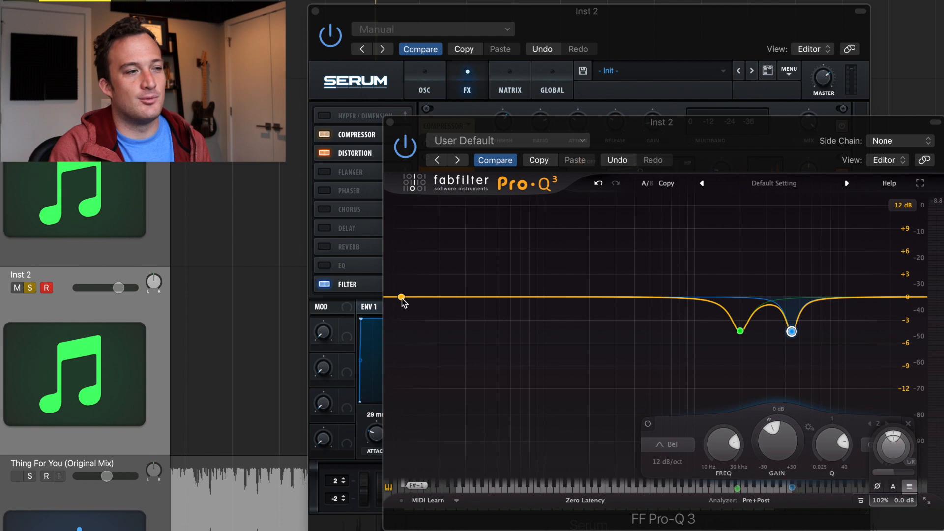
pyautogui.press('space')
pyautogui.moveTo(413, 298); pyautogui.dragTo(510, 299)
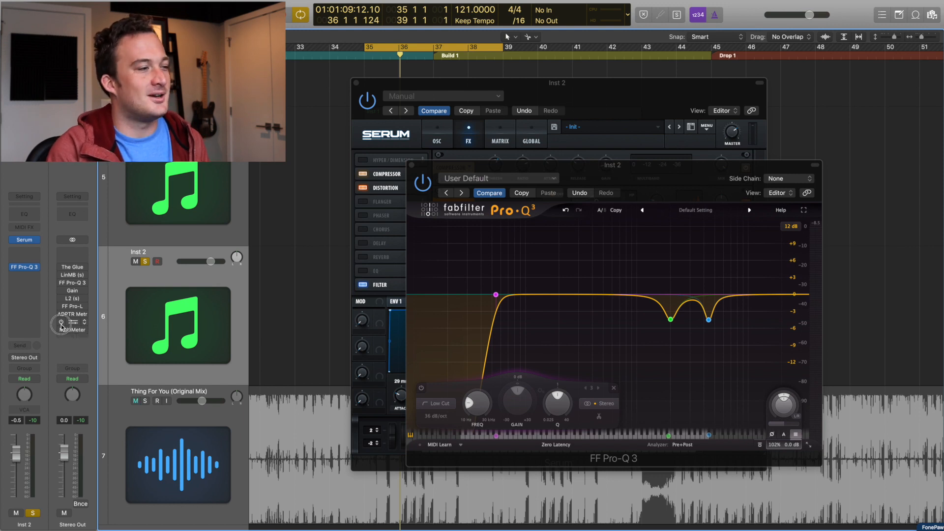
# Step: On Stereo Out's Pro-Q 3, isolate the low mids with 36 dB/oct cuts: low cut near 120 Hz, high cut near 599 Hz
pyautogui.click(73, 323)
pyautogui.press('space')
pyautogui.moveTo(746, 282); pyautogui.dragTo(552, 284)
pyautogui.moveTo(767, 280); pyautogui.dragTo(632, 284)
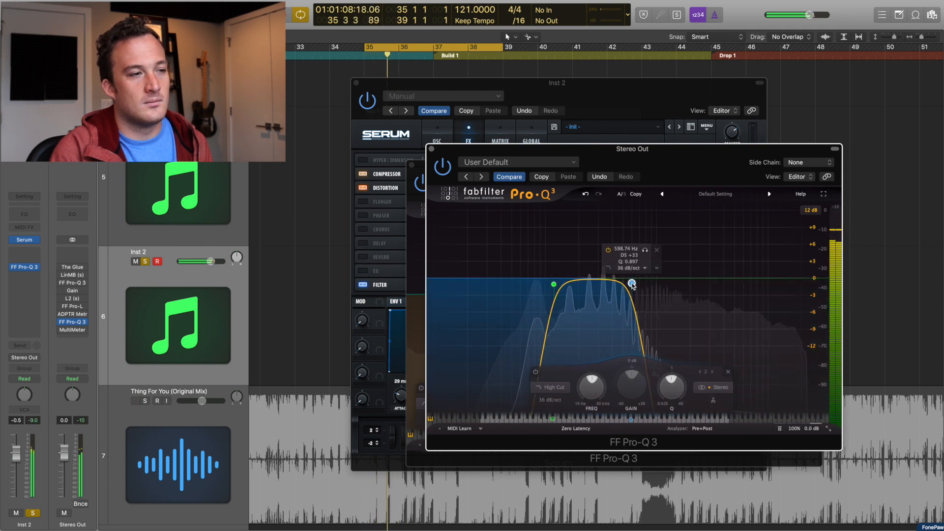
# Step: Toggle Inst 2's solo to compare its filtered low mids with the reference track
pyautogui.click(144, 263)
pyautogui.press('space')
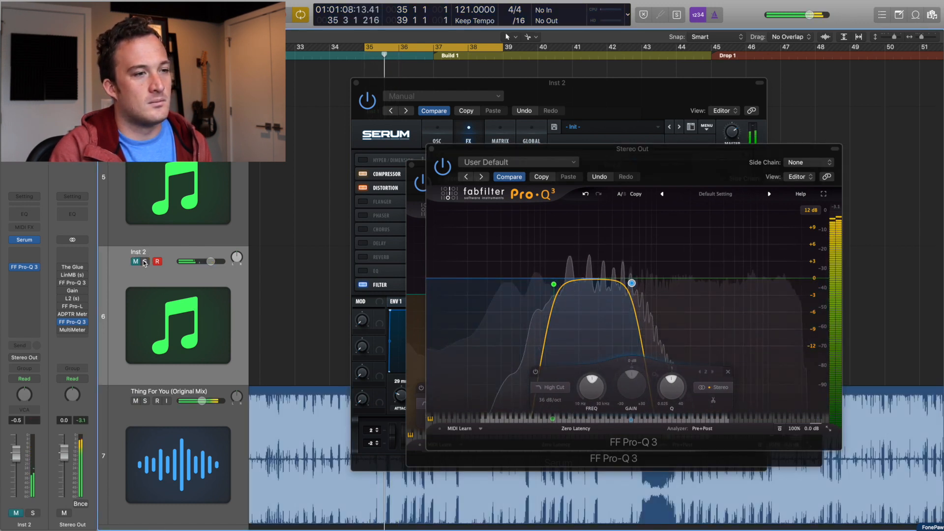
pyautogui.click(144, 262)
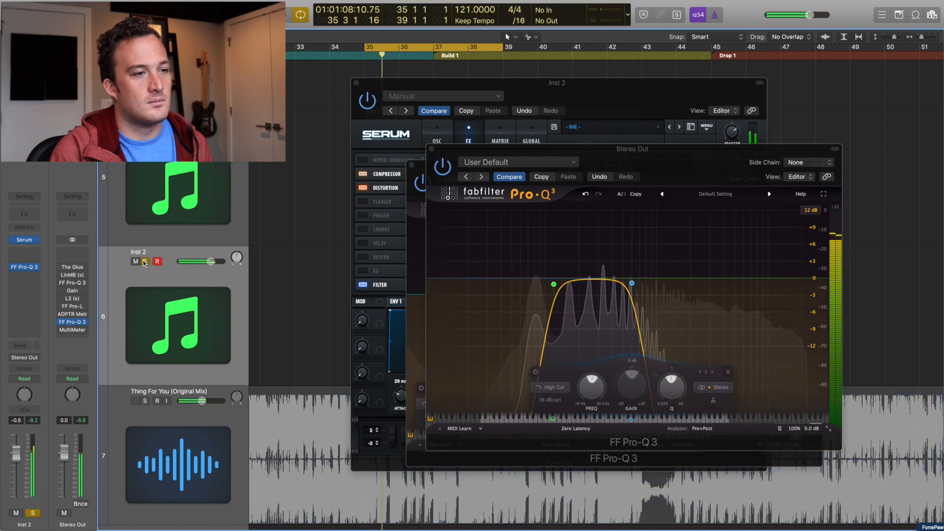
# Step: Place the two EQ windows side by side and add a bell boost of about 2.8 dB near 140 Hz on Inst 2
pyautogui.moveTo(616, 154); pyautogui.dragTo(662, 171)
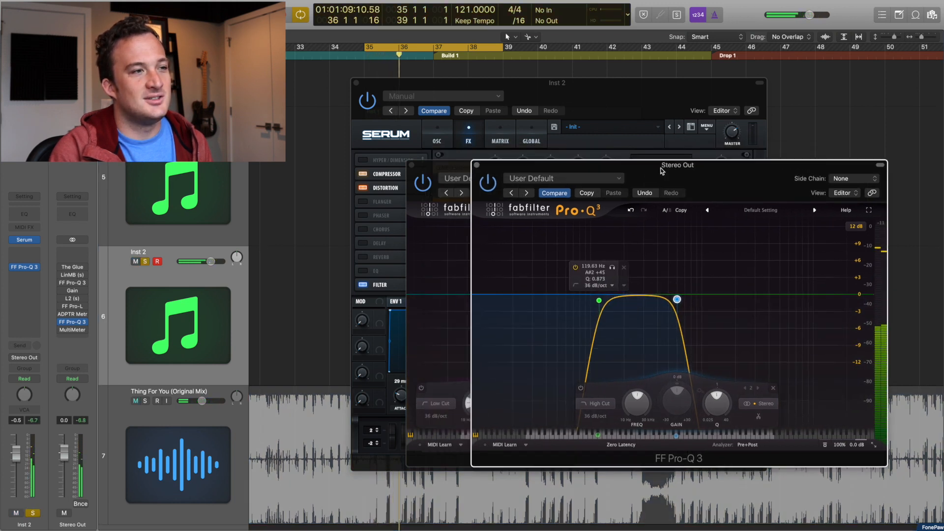
pyautogui.moveTo(429, 176); pyautogui.dragTo(134, 151)
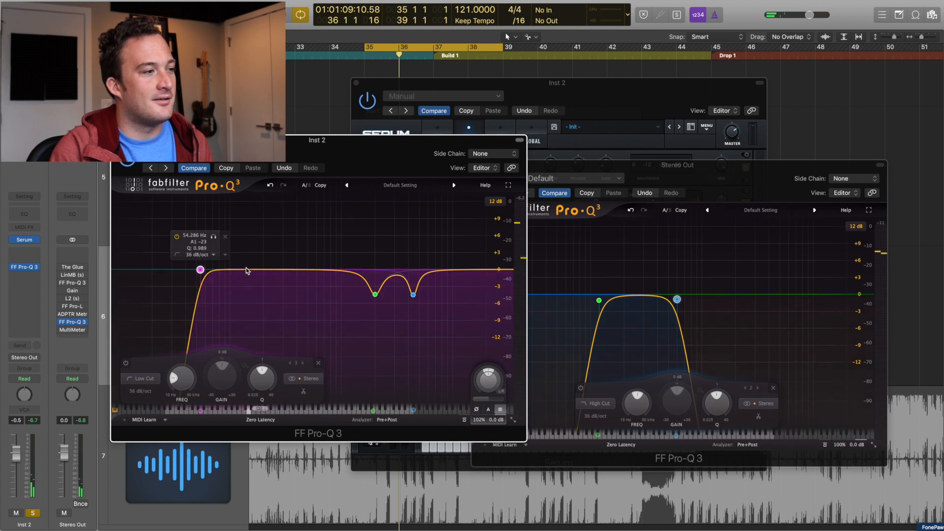
pyautogui.moveTo(244, 271)
pyautogui.mouseDown()
pyautogui.moveTo(236, 242)
pyautogui.moveTo(247, 255)
pyautogui.mouseUp()
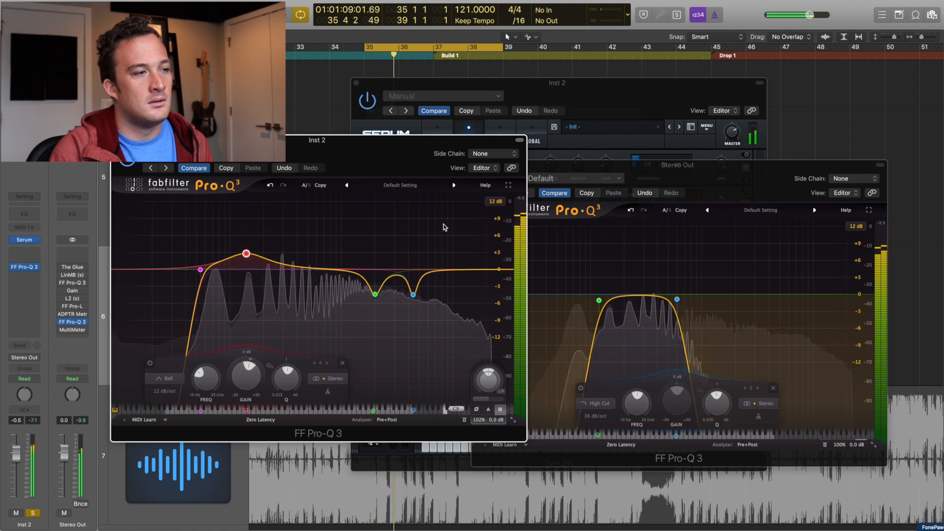
pyautogui.moveTo(400, 145); pyautogui.dragTo(558, 163)
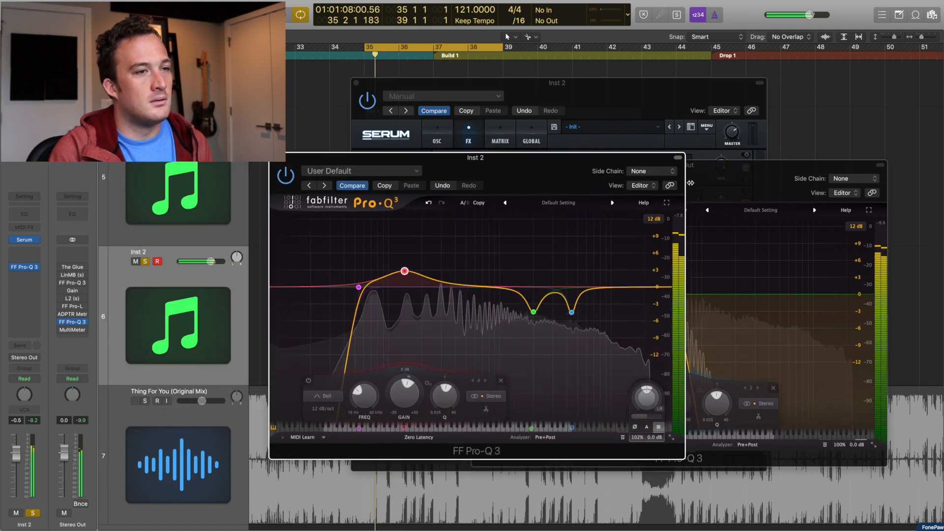
# Step: Check the 140 Hz boost against the reference by toggling Inst 2's solo while watching the Stereo Out EQ's spectrum
pyautogui.click(691, 182)
pyautogui.click(135, 261)
pyautogui.click(145, 261)
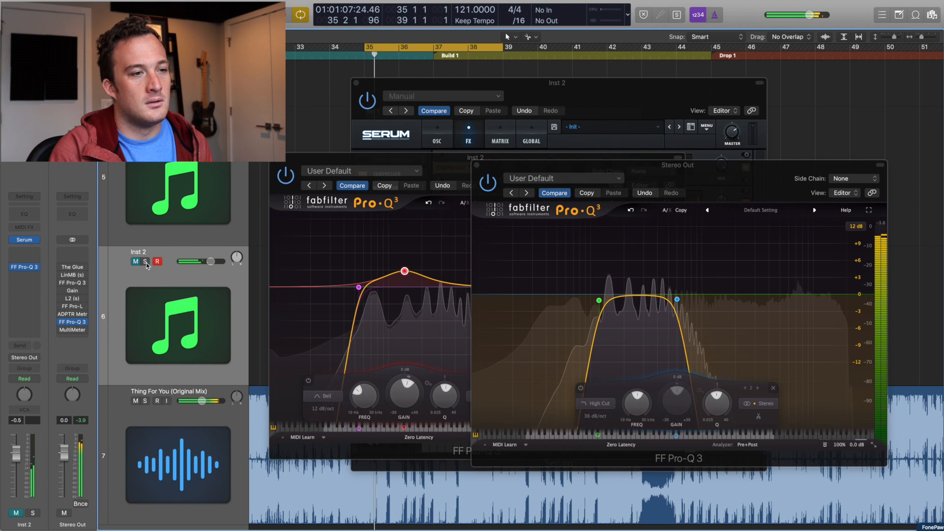
pyautogui.click(145, 261)
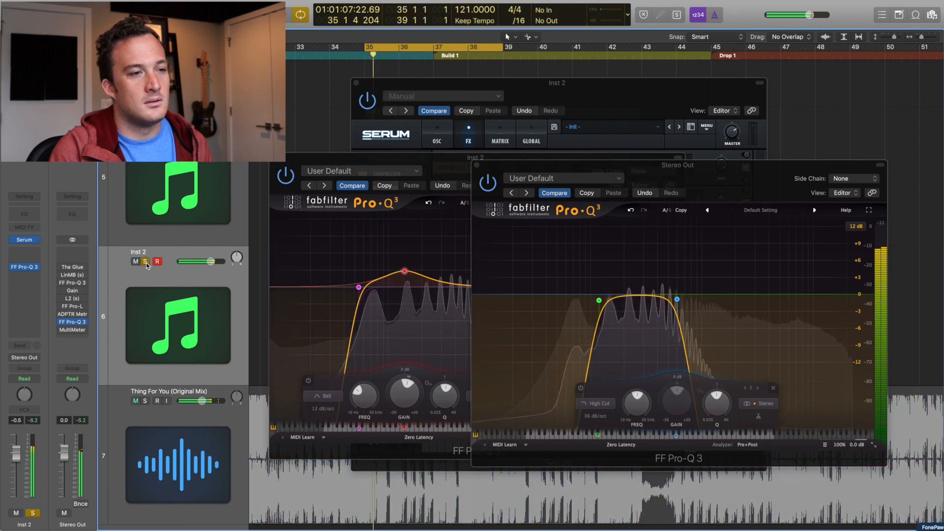
pyautogui.click(146, 261)
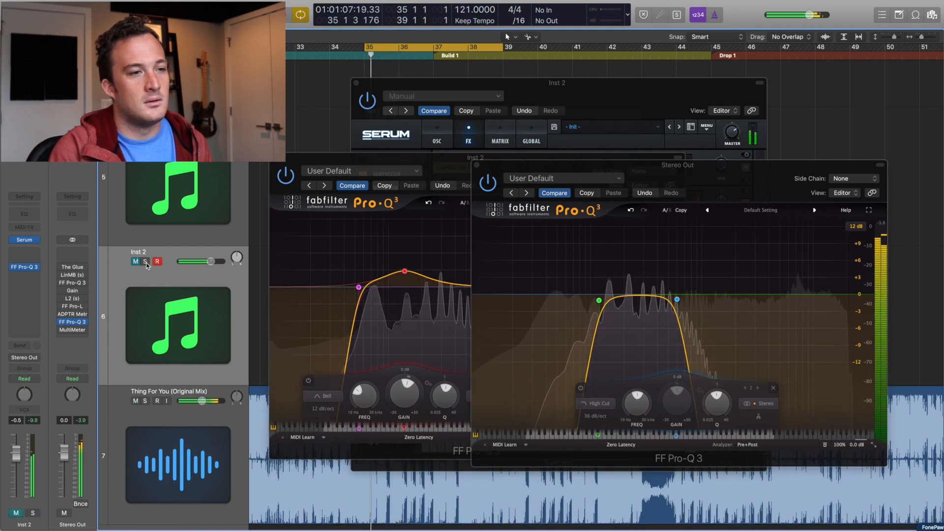
pyautogui.click(146, 261)
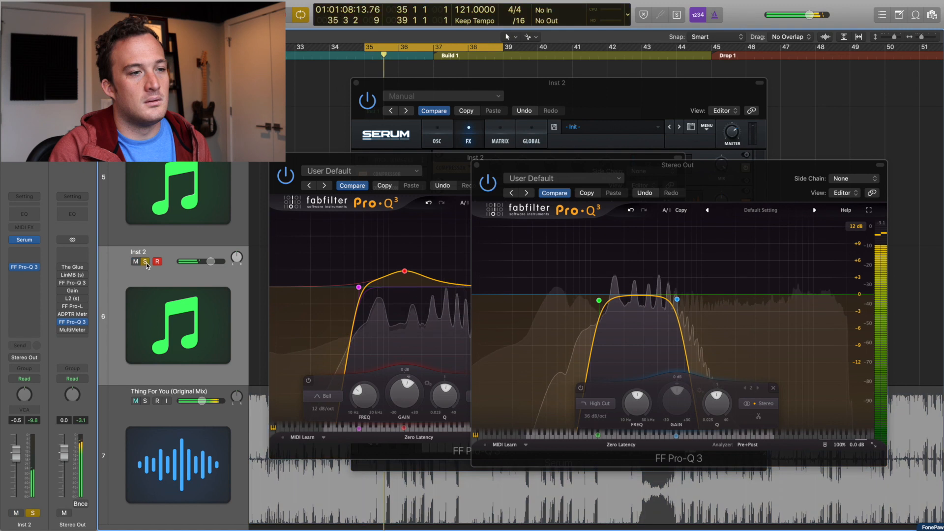
pyautogui.click(644, 296)
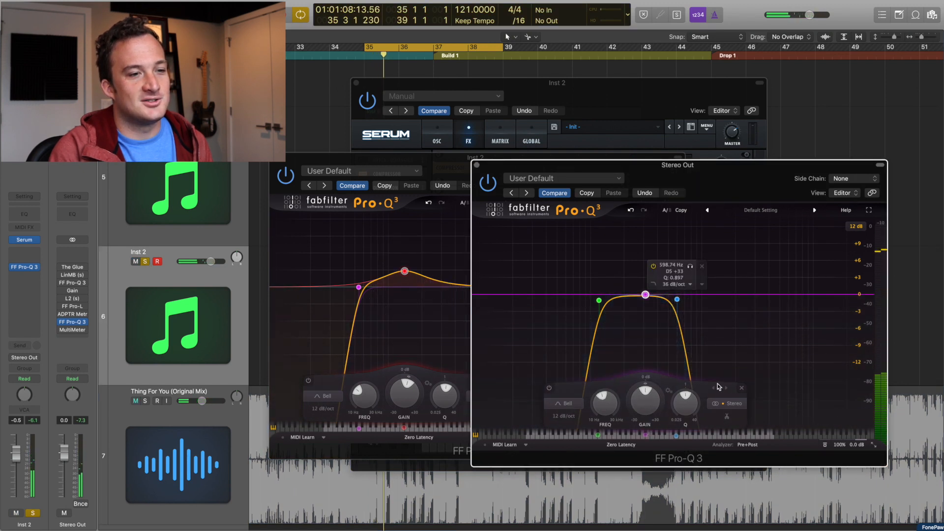
# Step: Add a bell cut of about 3 dB near 303 Hz with a Q of about 2 to Inst 2's EQ
pyautogui.click(420, 163)
pyautogui.press('space')
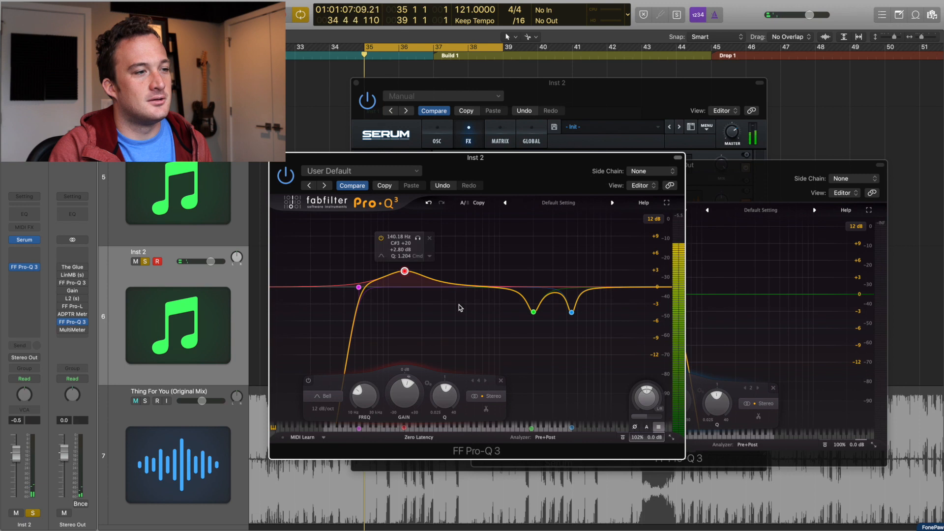
pyautogui.click(434, 282)
pyautogui.moveTo(434, 282); pyautogui.dragTo(441, 302)
pyautogui.scroll(5, 442, 304)
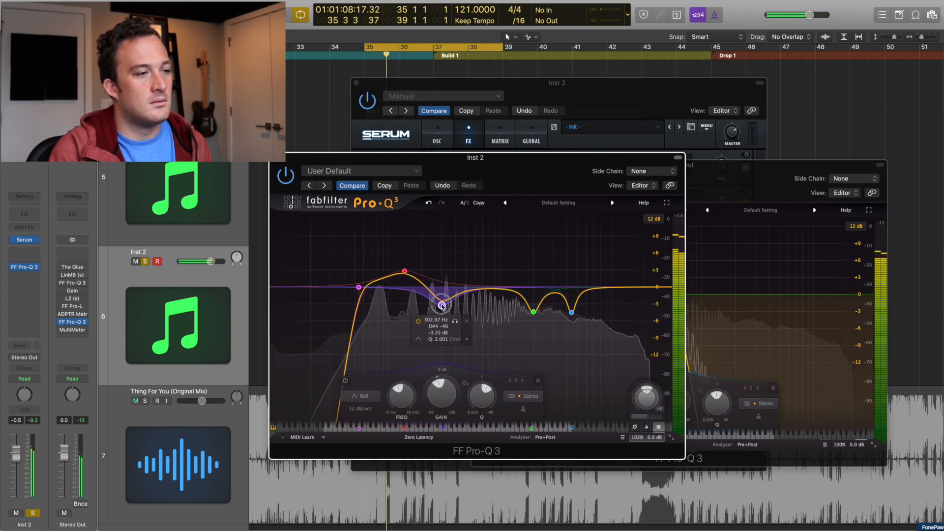
# Step: Toggle Inst 2's solo repeatedly to compare the 303 Hz cut with the reference track
pyautogui.click(144, 262)
pyautogui.click(145, 262)
pyautogui.click(145, 262)
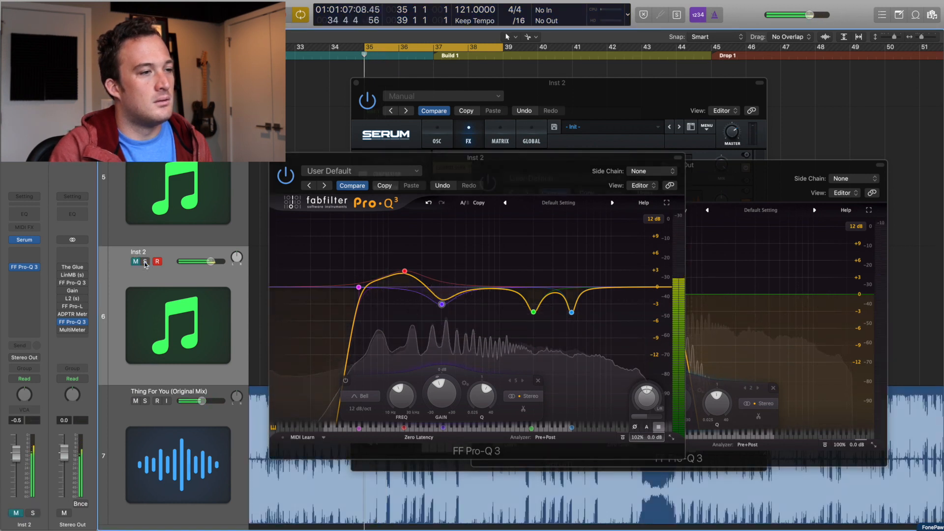
pyautogui.click(145, 262)
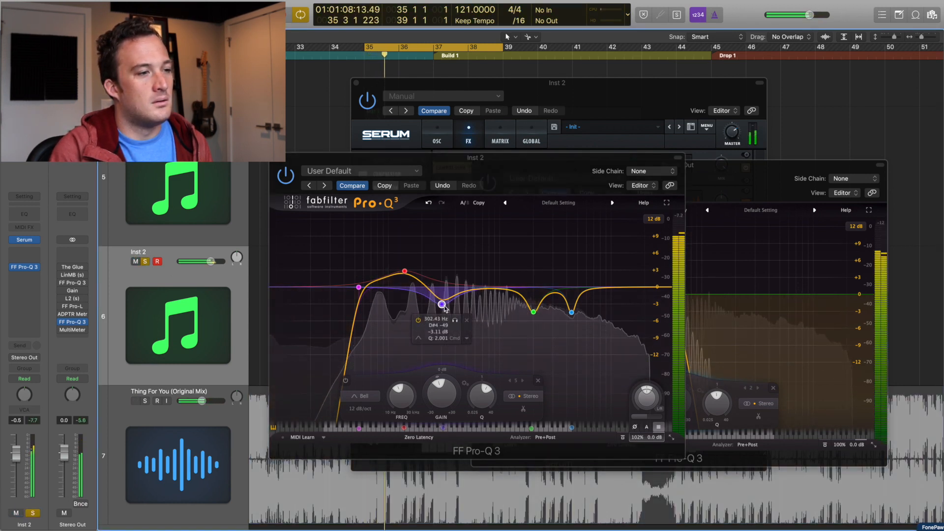
# Step: Shift the Stereo Out EQ's listening band by setting its high cut to 1200 Hz and its low cut to 500 Hz
pyautogui.doubleClick(667, 265)
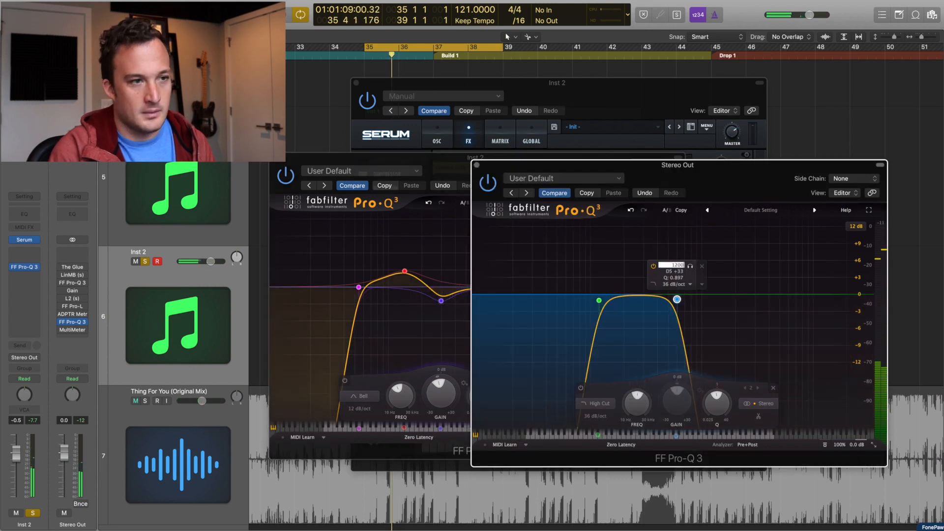
pyautogui.press('Return')
pyautogui.click(599, 300)
pyautogui.doubleClick(590, 266)
pyautogui.write('50')
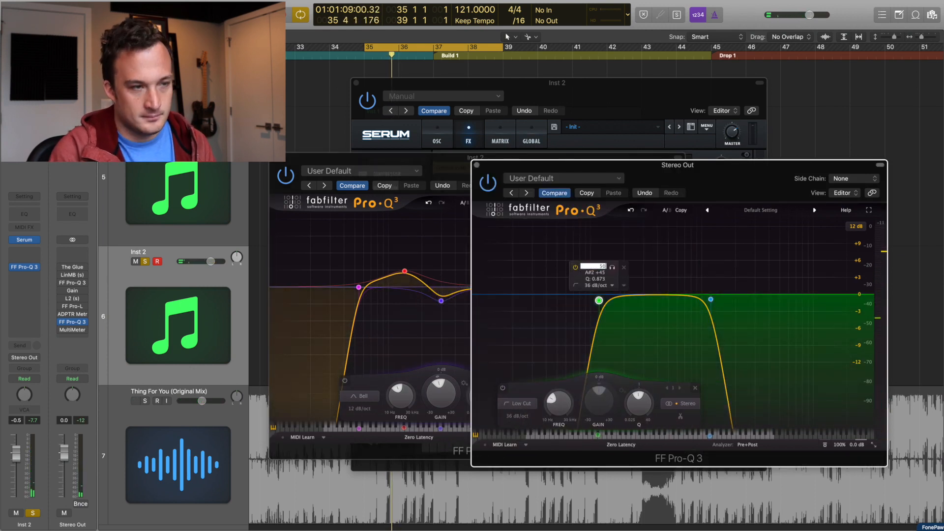
pyautogui.write('0')
pyautogui.press('Return')
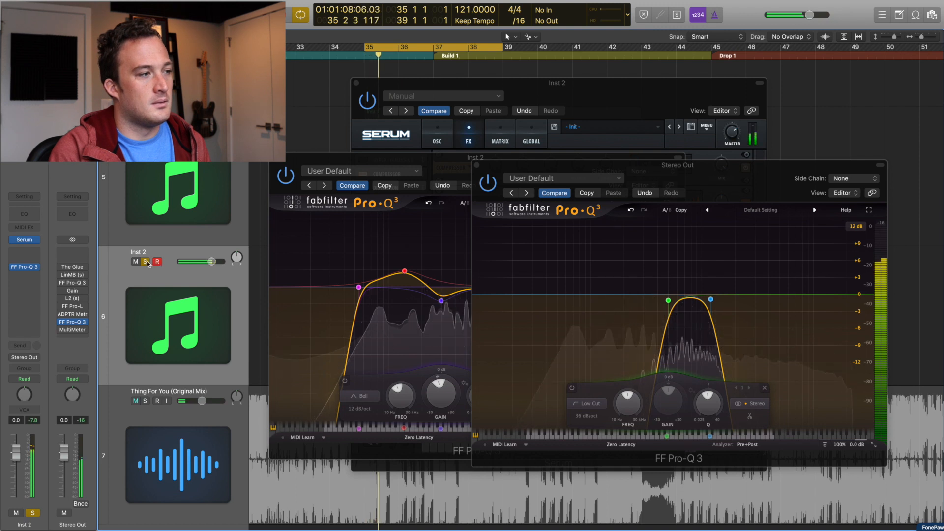
# Step: Compare Inst 2 with the reference between 500 and 1200 Hz, then bring up Inst 2's EQ
pyautogui.click(146, 261)
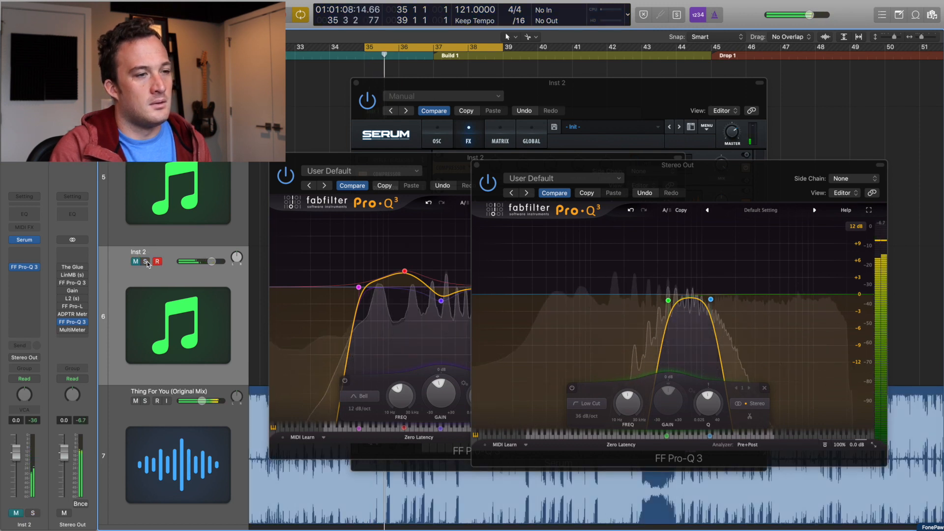
pyautogui.click(145, 261)
pyautogui.click(455, 169)
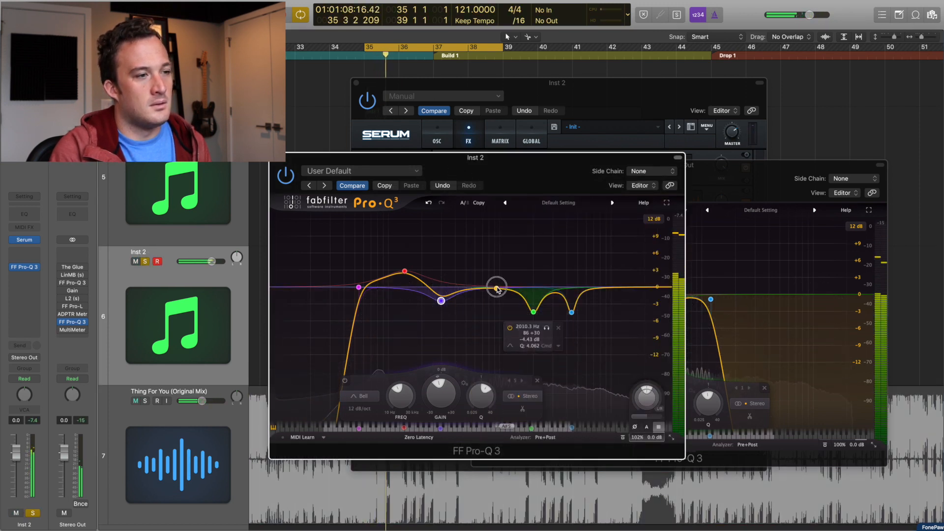
# Step: Add a bell cut of about 2 dB near 1041 Hz and a bell boost of about 2 dB near 700 Hz to Inst 2's EQ
pyautogui.click(497, 288)
pyautogui.moveTo(497, 288); pyautogui.dragTo(501, 216)
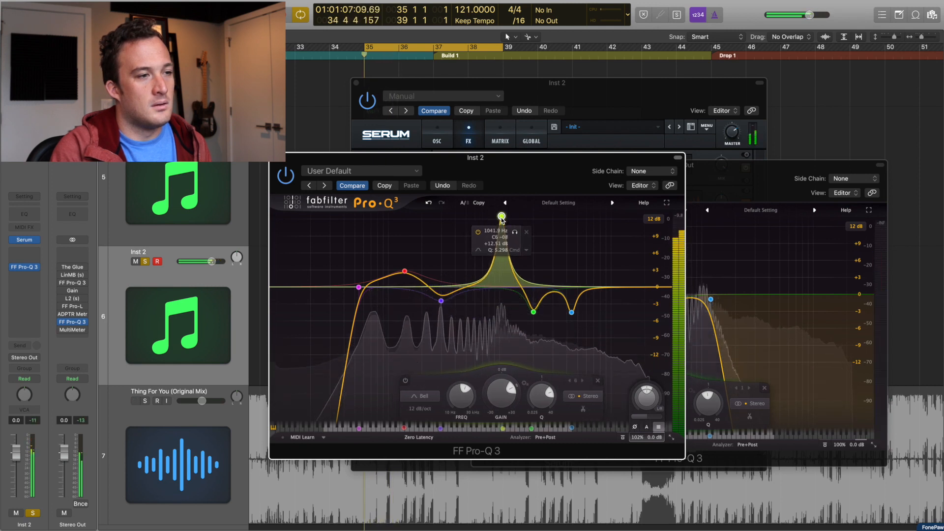
pyautogui.moveTo(500, 380); pyautogui.dragTo(503, 456)
pyautogui.press('space')
pyautogui.press('space')
pyautogui.moveTo(480, 290); pyautogui.dragTo(483, 281)
pyautogui.press('space')
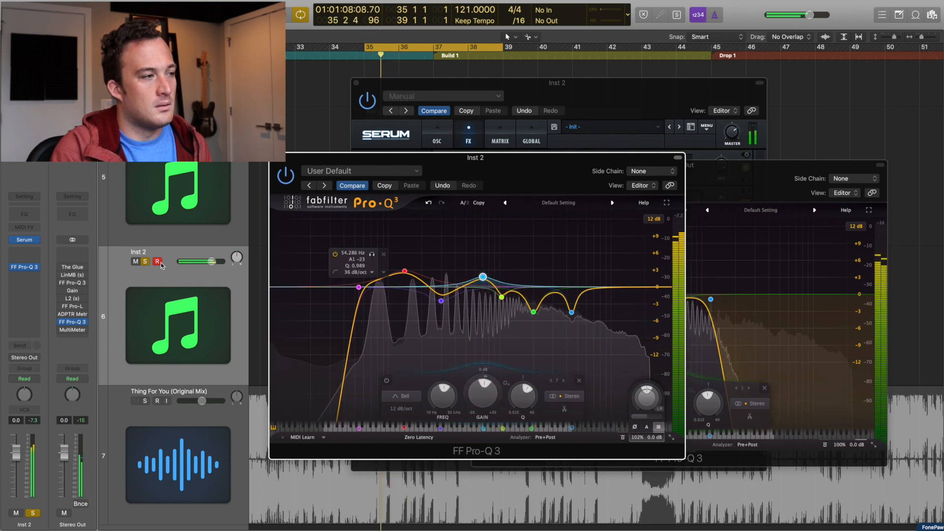
# Step: Toggle Inst 2's solo during playback to compare its new midrange EQ curve with the reference track
pyautogui.click(145, 262)
pyautogui.press('space')
pyautogui.press('space')
pyautogui.click(145, 262)
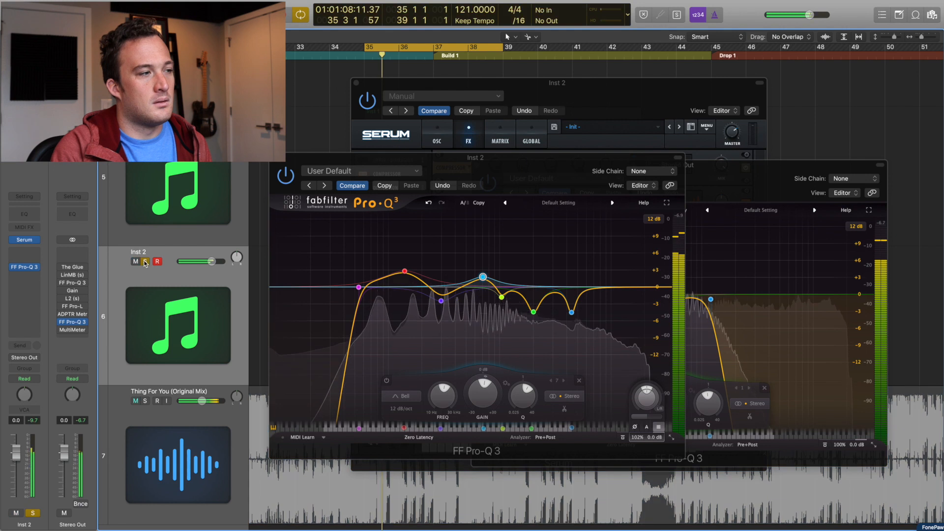
pyautogui.click(145, 262)
pyautogui.press('space')
pyautogui.press('space')
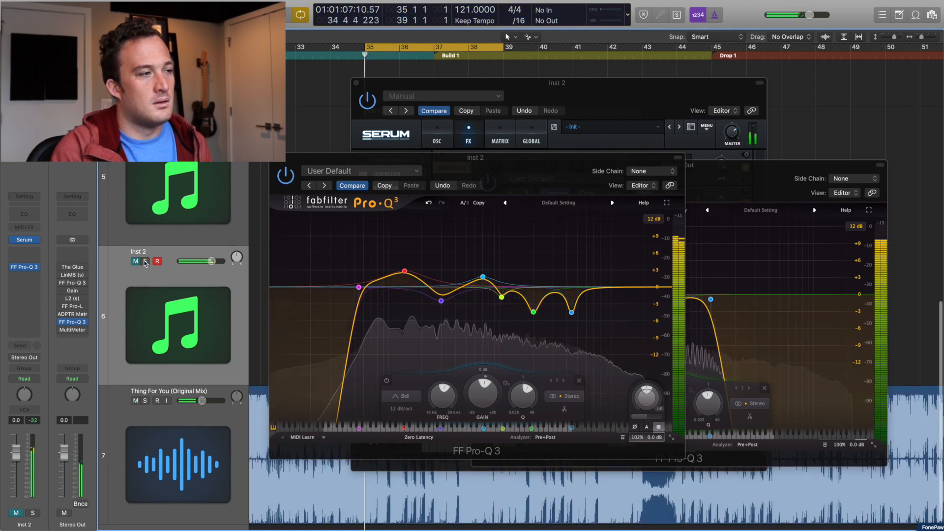
pyautogui.click(145, 262)
pyautogui.press('space')
pyautogui.press('space')
# Step: Shift the Stereo Out EQ's listening band by setting its high cut to about 4000 Hz and its low cut to 1000 Hz
pyautogui.click(752, 178)
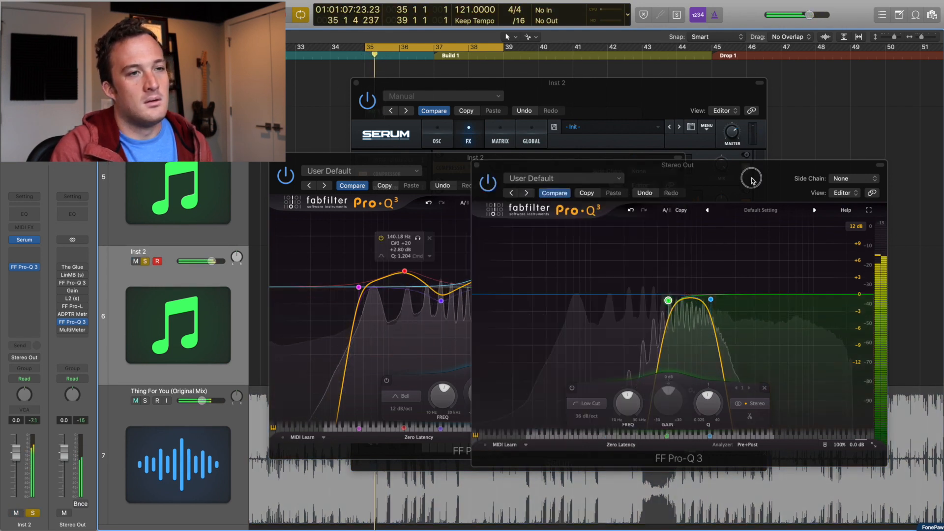
pyautogui.doubleClick(703, 265)
pyautogui.press('Return')
pyautogui.click(667, 300)
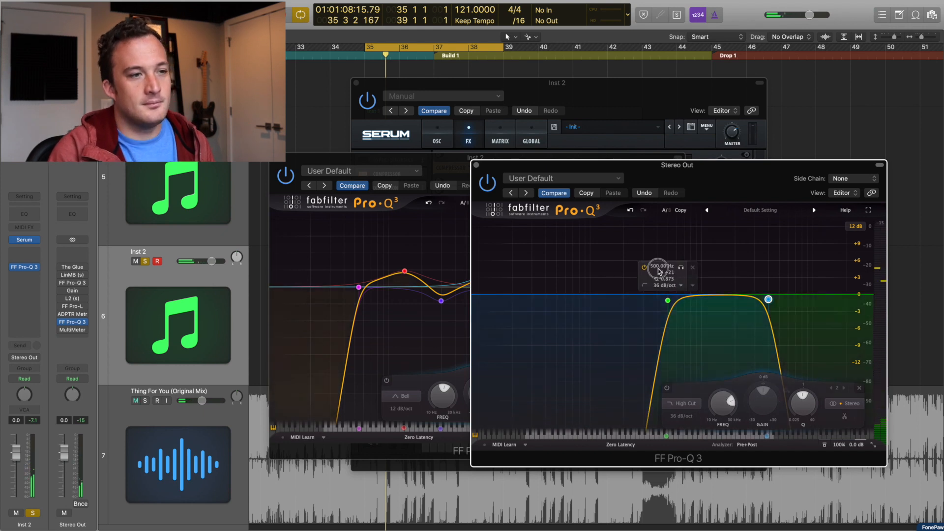
pyautogui.doubleClick(658, 266)
pyautogui.write('1000')
pyautogui.press('Return')
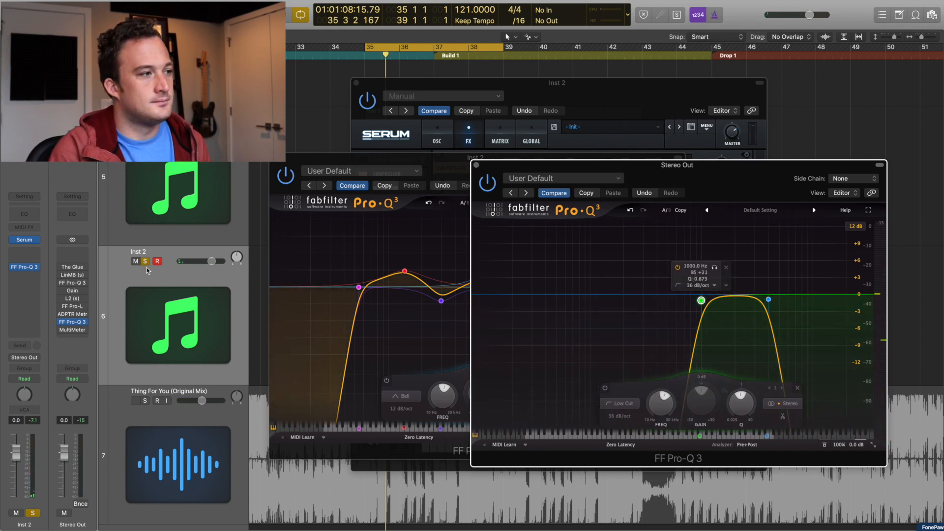
# Step: Compare Inst 2 with the reference track between 1000 and 4000 Hz
pyautogui.press('space')
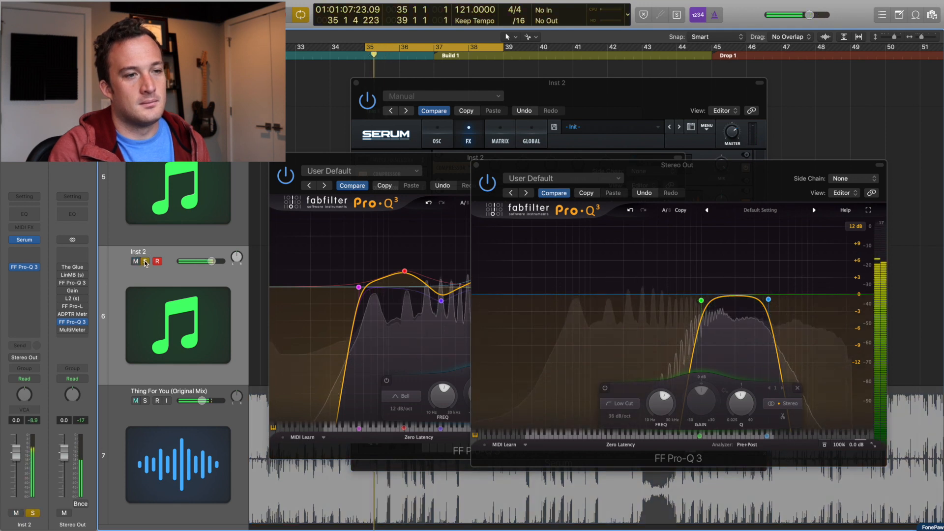
pyautogui.click(145, 262)
pyautogui.click(145, 261)
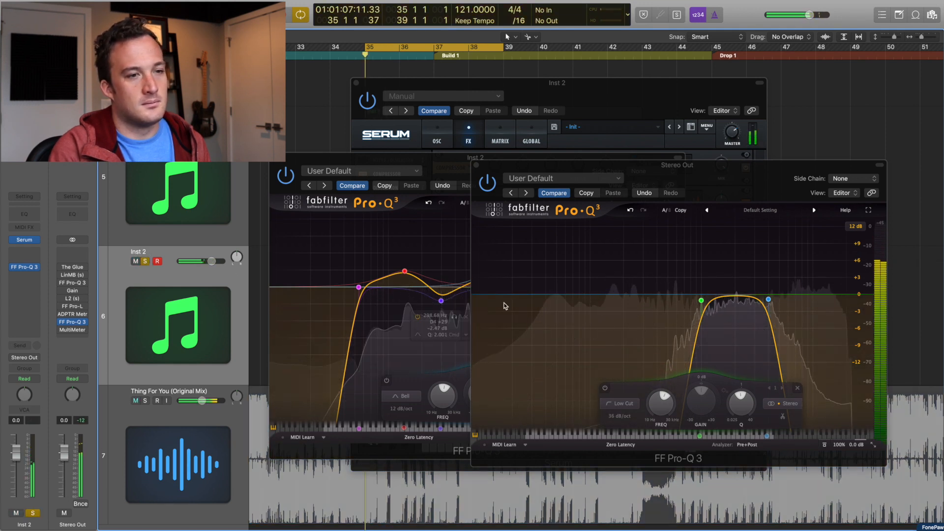
# Step: Move the Stereo Out EQ's high cut to the upper end of the spectrum and set its low cut to 4000 Hz
pyautogui.click(696, 346)
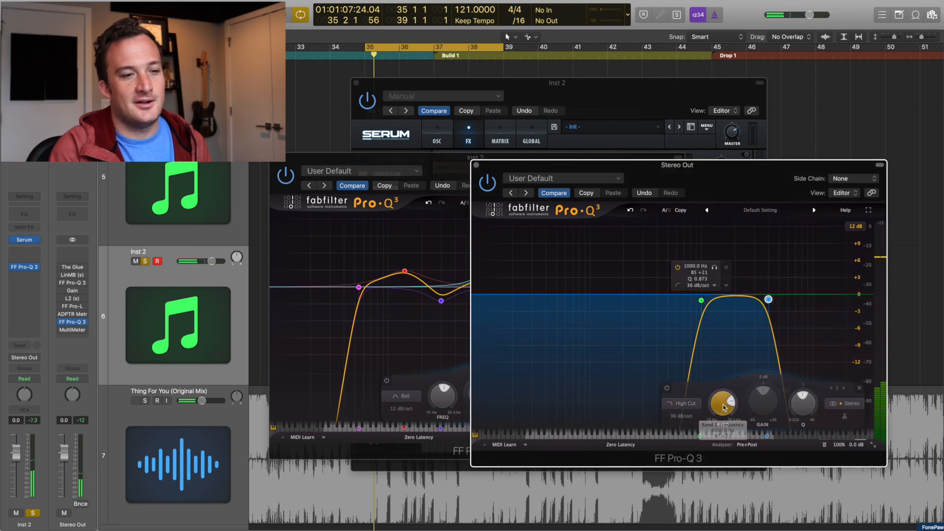
pyautogui.moveTo(721, 402); pyautogui.dragTo(707, 295)
pyautogui.doubleClick(693, 266)
pyautogui.write('400')
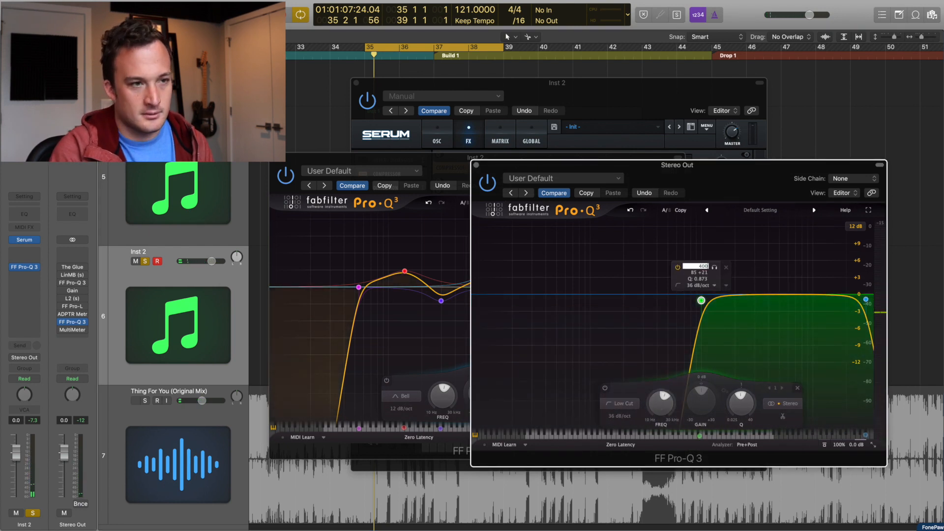
pyautogui.write('0')
pyautogui.press('Return')
# Step: Compare Inst 2 with the reference track above 4000 Hz
pyautogui.press('space')
pyautogui.click(145, 262)
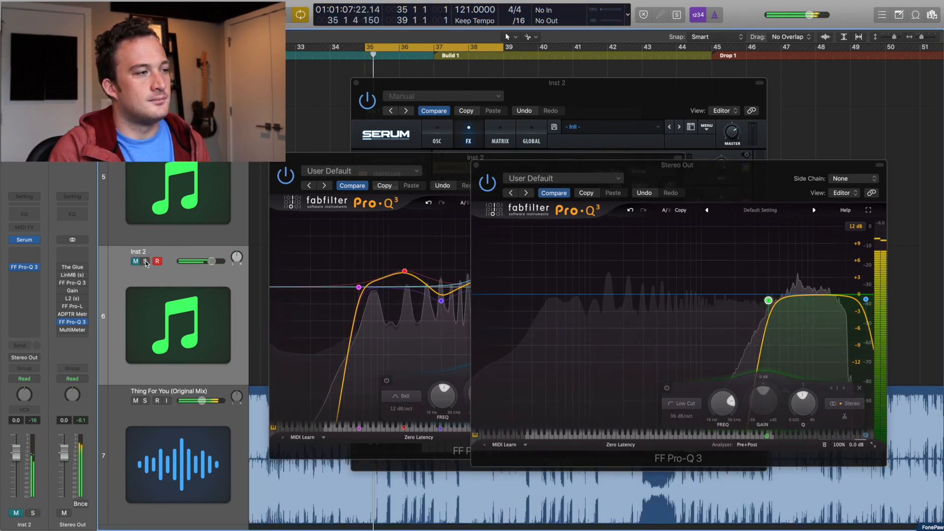
pyautogui.click(145, 262)
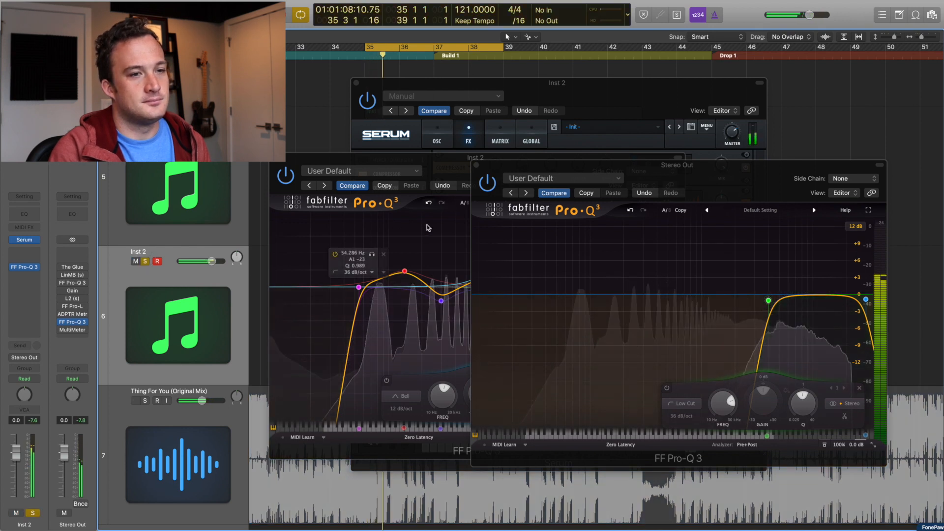
# Step: Add a narrow bell cut of about 4 dB near 7.8 kHz to Inst 2's EQ and adjust its Q
pyautogui.click(433, 229)
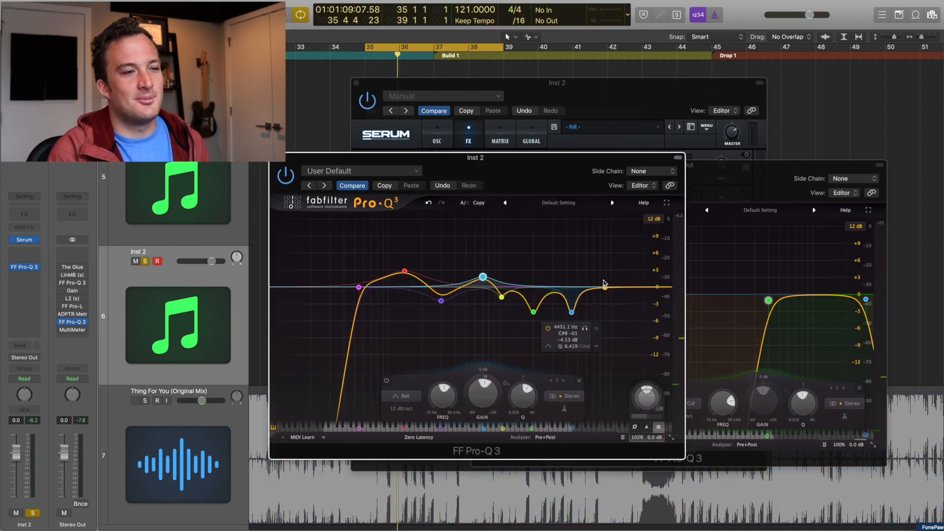
pyautogui.press('space')
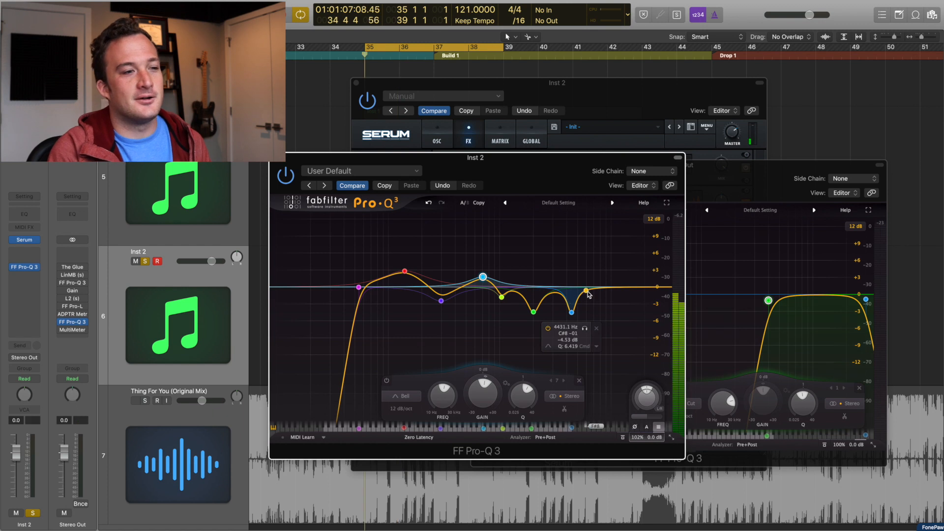
pyautogui.doubleClick(595, 287)
pyautogui.moveTo(595, 288); pyautogui.dragTo(598, 217)
pyautogui.scroll(-5, 596, 275)
pyautogui.scroll(10, 595, 274)
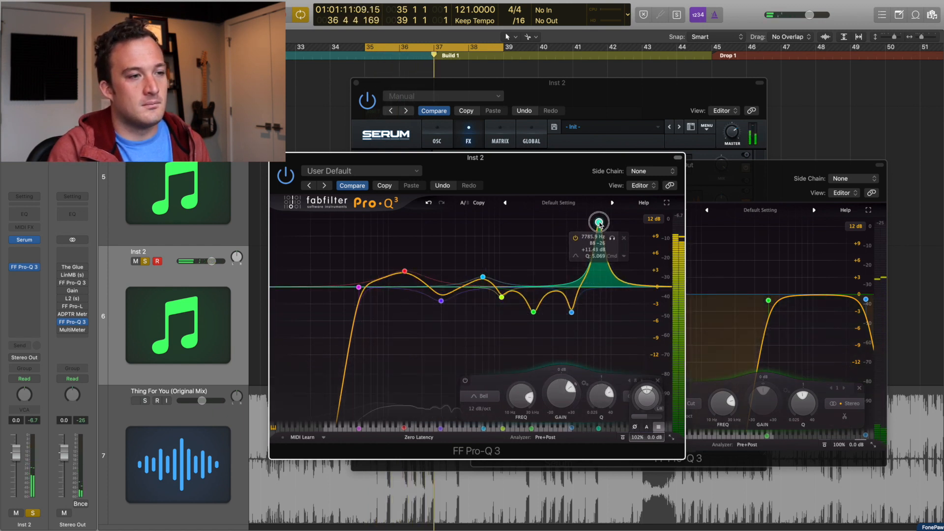
pyautogui.moveTo(557, 394); pyautogui.dragTo(552, 411)
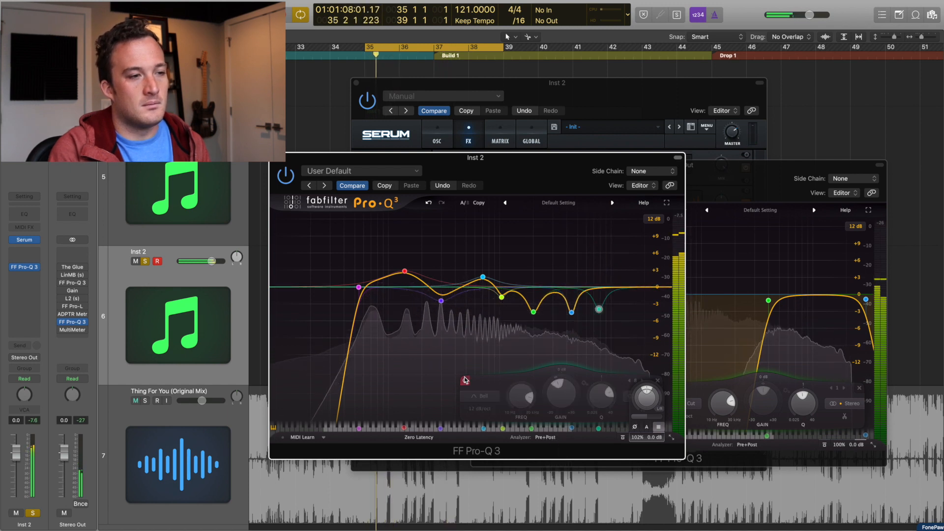
pyautogui.moveTo(604, 398); pyautogui.dragTo(604, 391)
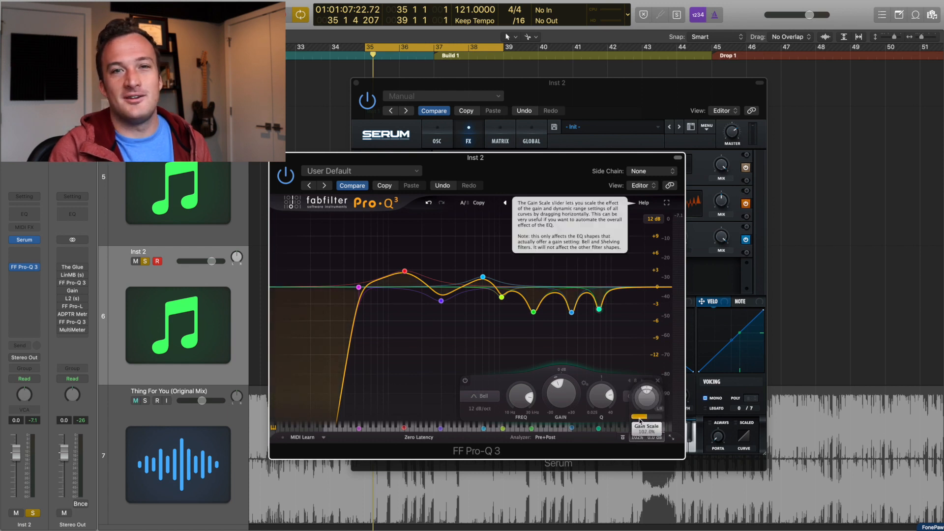
# Step: Try Inst 2's EQ Gain Scale at 200% and at 0%, playing the loop with the curve flattened
pyautogui.click(646, 420)
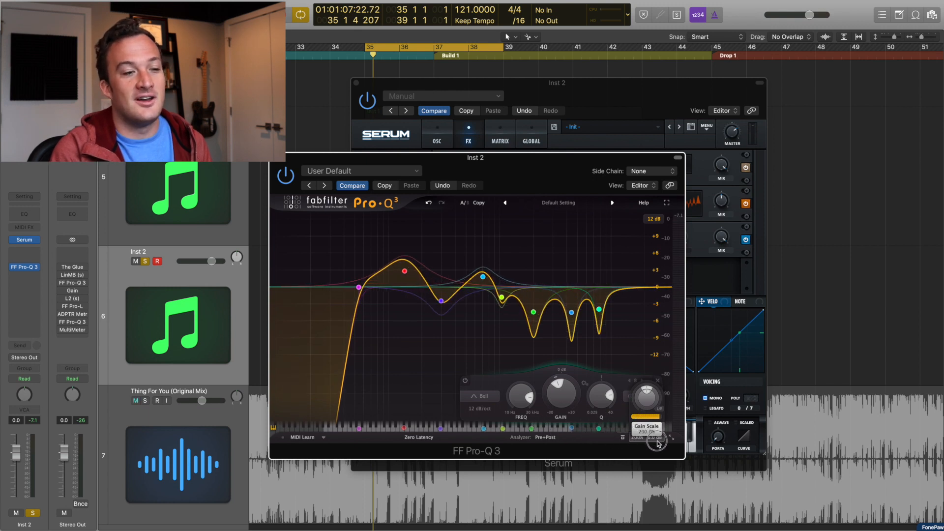
pyautogui.moveTo(633, 445); pyautogui.dragTo(488, 442)
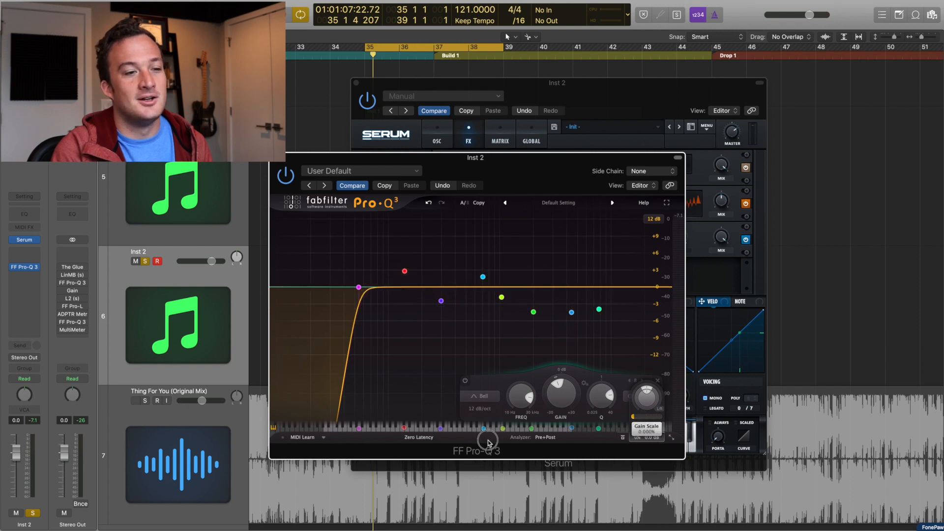
pyautogui.press('space')
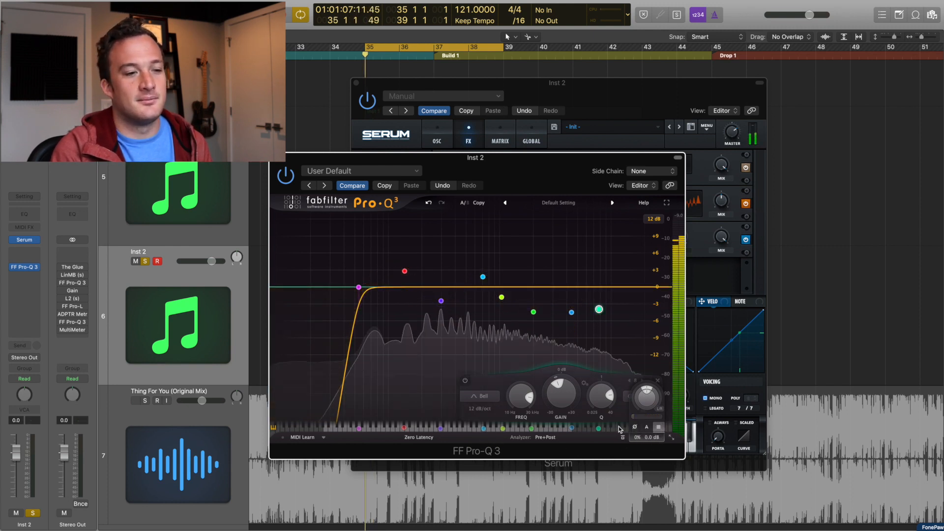
# Step: Set Inst 2's EQ Gain Scale to about 100% and replay the loop to hear the full EQ curve
pyautogui.moveTo(642, 418)
pyautogui.mouseDown()
pyautogui.moveTo(673, 422)
pyautogui.moveTo(455, 412)
pyautogui.moveTo(660, 422)
pyautogui.mouseUp()
pyautogui.press('space')
pyautogui.press('space')
pyautogui.press('space')
pyautogui.press('space')
pyautogui.press('space')
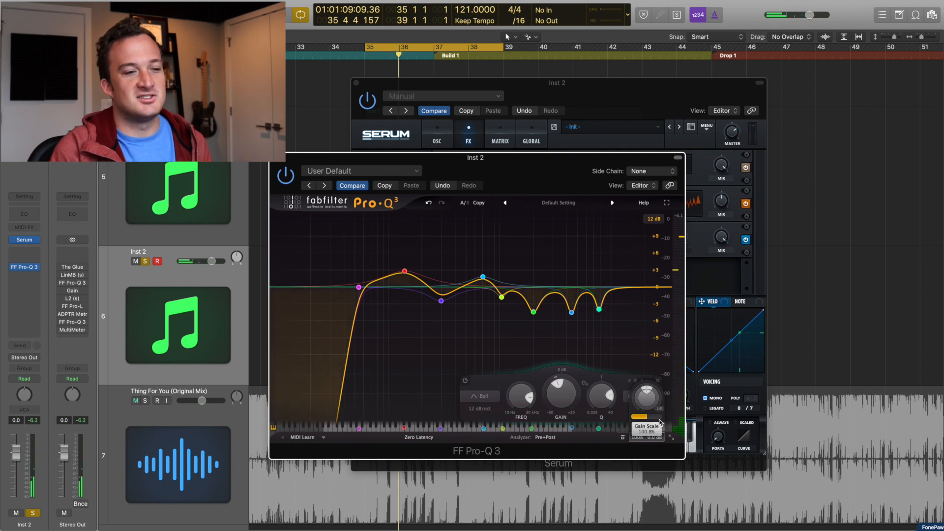
# Step: Close Inst 2's EQ and compare the full-range Inst 2 sound with the reference track
pyautogui.click(274, 158)
pyautogui.click(146, 261)
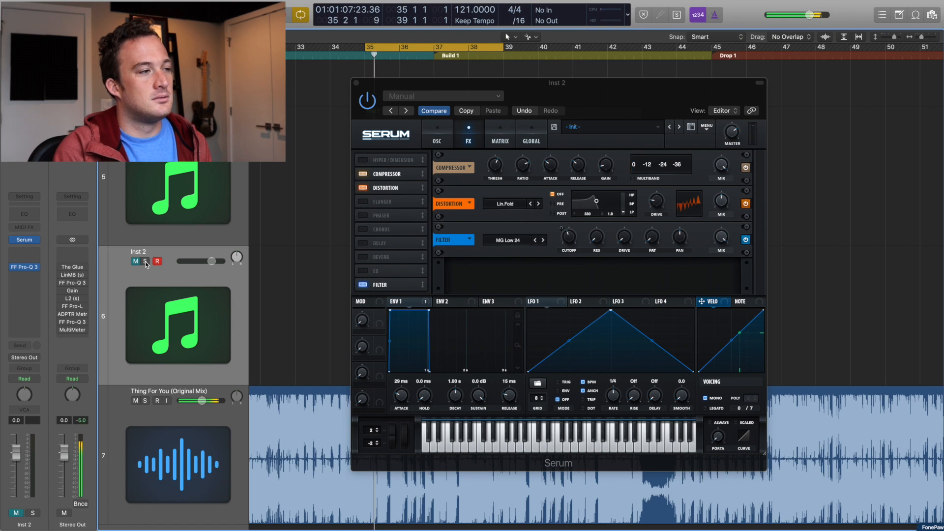
pyautogui.click(145, 261)
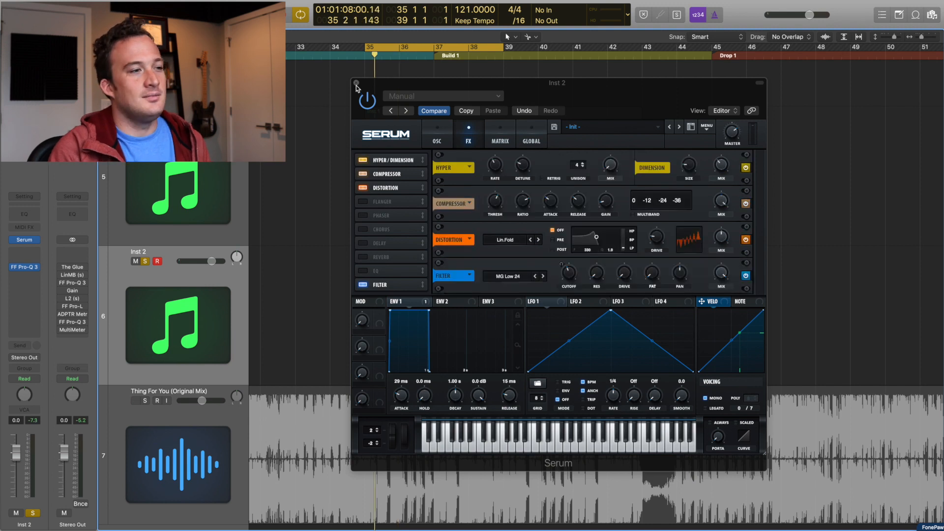
# Step: Close Serum, duplicate the Inst 2 track with its plug-ins, and copy its MIDI region onto the new track
pyautogui.press('super+w')
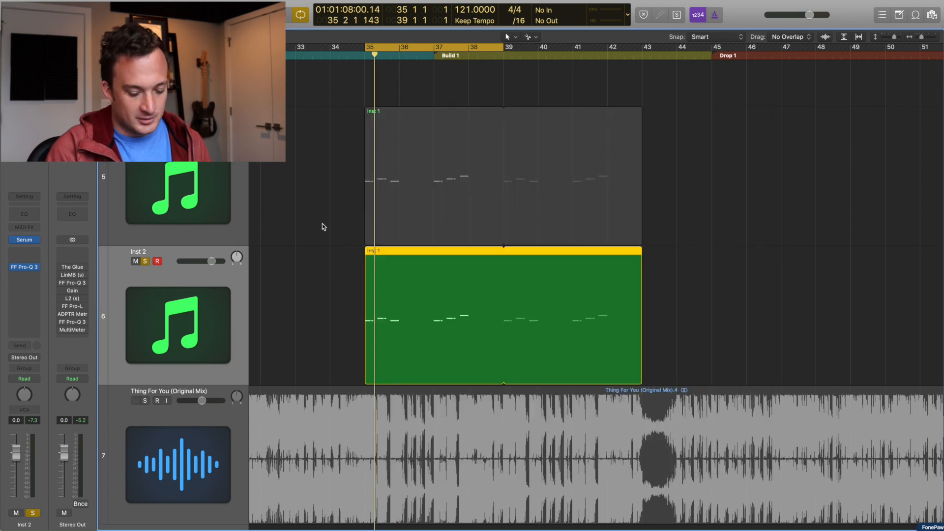
pyautogui.press('super+d')
pyautogui.scroll(-4, 333, 276)
pyautogui.moveTo(411, 277); pyautogui.dragTo(412, 317)
pyautogui.moveTo(897, 40); pyautogui.dragTo(891, 40)
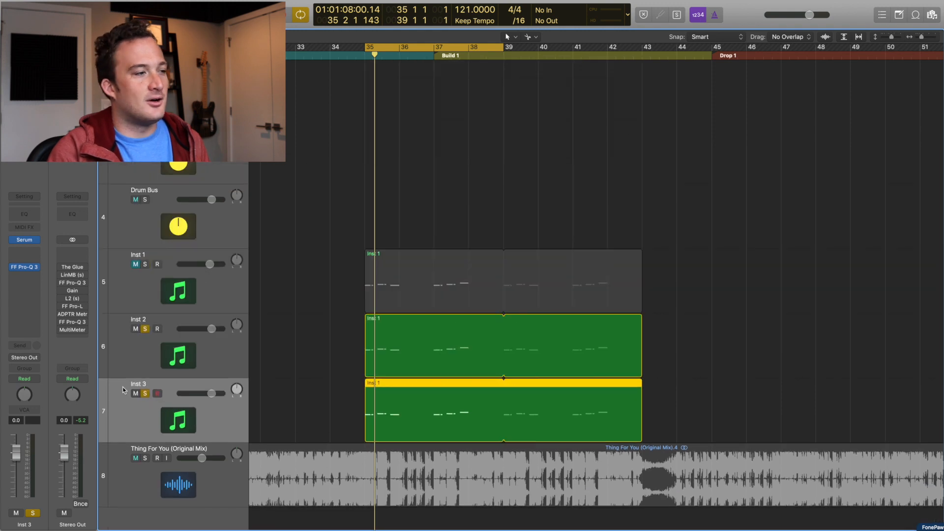
# Step: Mute the Inst 2 track and make Inst 3 the selected track
pyautogui.click(141, 340)
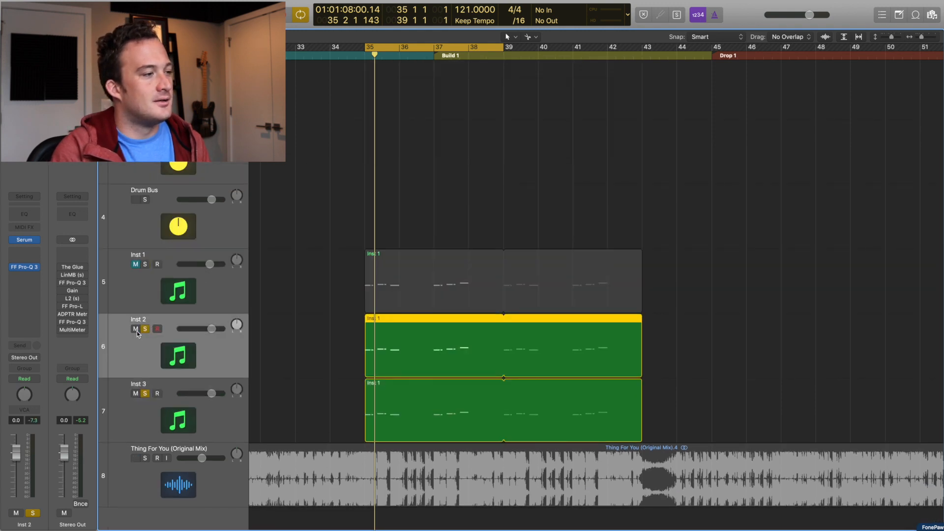
pyautogui.click(136, 330)
pyautogui.click(150, 430)
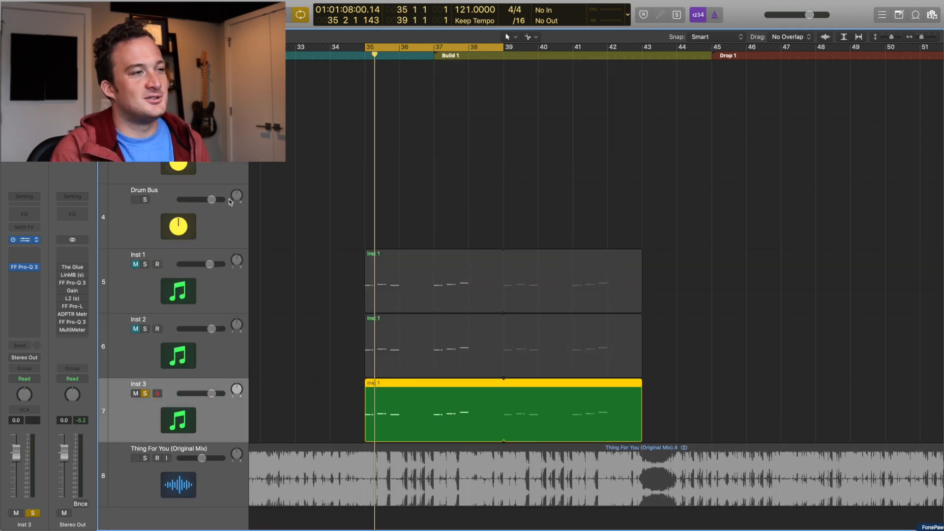
# Step: In Inst 3's Serum, set Osc A's unison to 1 voice and turn off the Hyper/Dimension effect
pyautogui.press('v')
pyautogui.moveTo(255, 29); pyautogui.dragTo(622, 82)
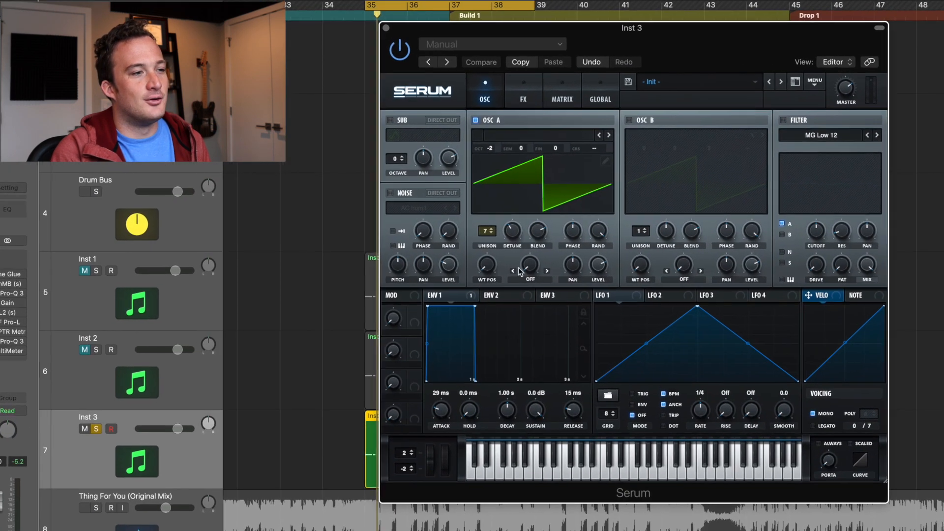
pyautogui.moveTo(498, 230); pyautogui.dragTo(506, 352)
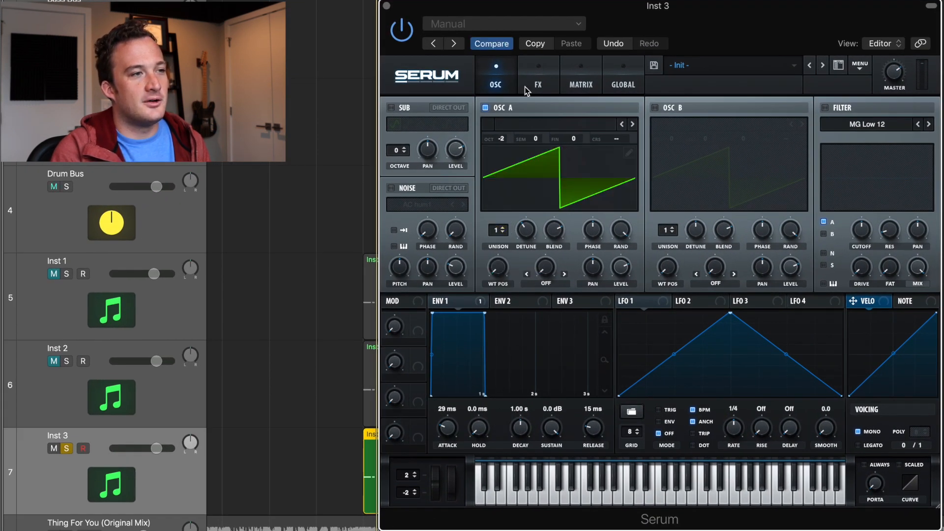
pyautogui.click(538, 84)
pyautogui.click(394, 110)
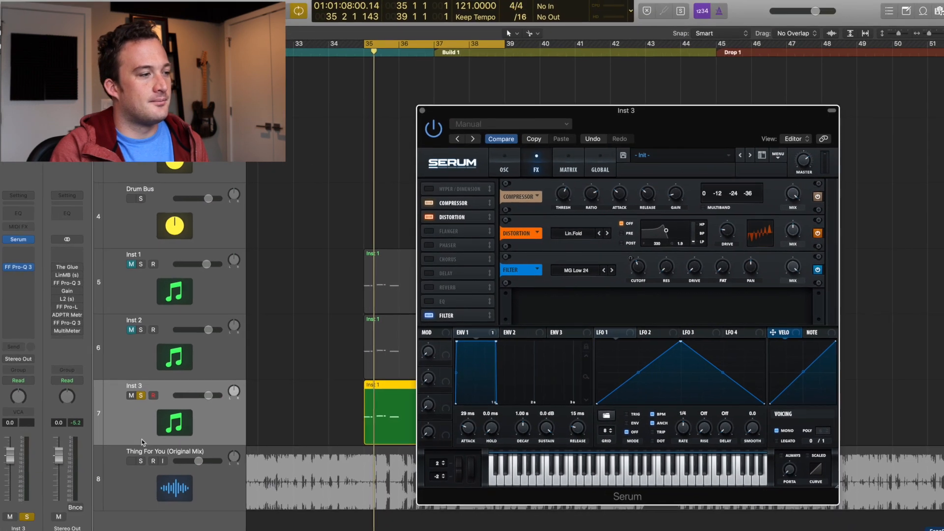
# Step: Solo only the "Thing For You (Original Mix)" track and close Inst 3's Serum window
pyautogui.keyDown('alt'); pyautogui.click(143, 458); pyautogui.keyUp('alt')
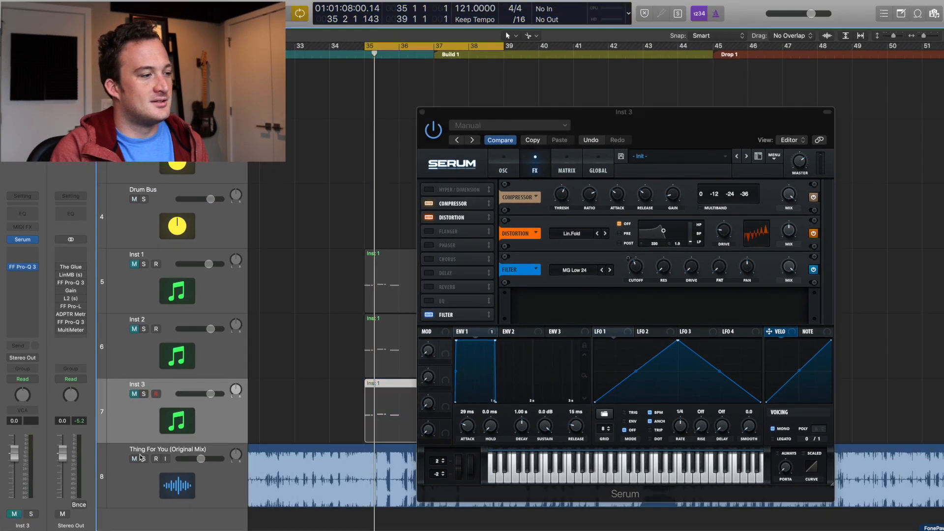
pyautogui.click(421, 113)
# Step: Play the reference and set the cycle range from bar 35 beat 3 to about bar 36 beat 3
pyautogui.press('super+Right')
pyautogui.press('super+Right')
pyautogui.press('super+Right')
pyautogui.press('super+Right')
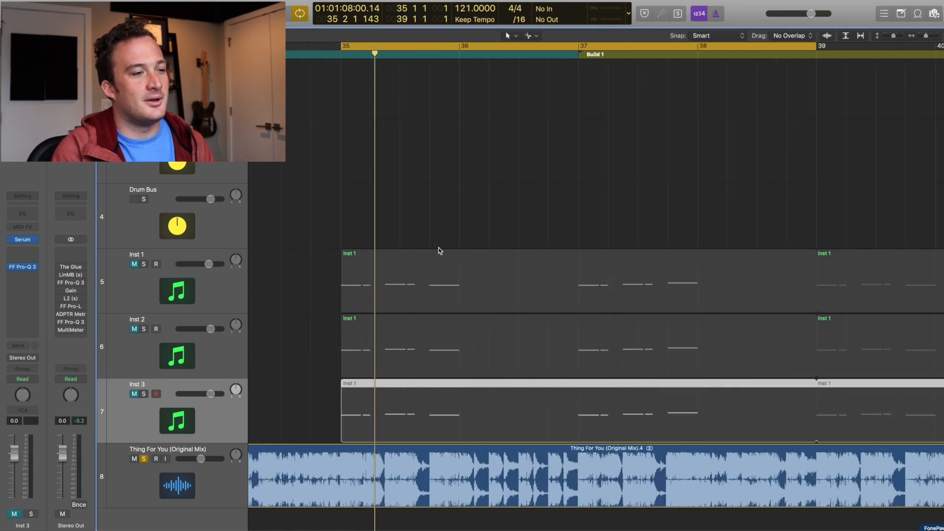
pyautogui.press('space')
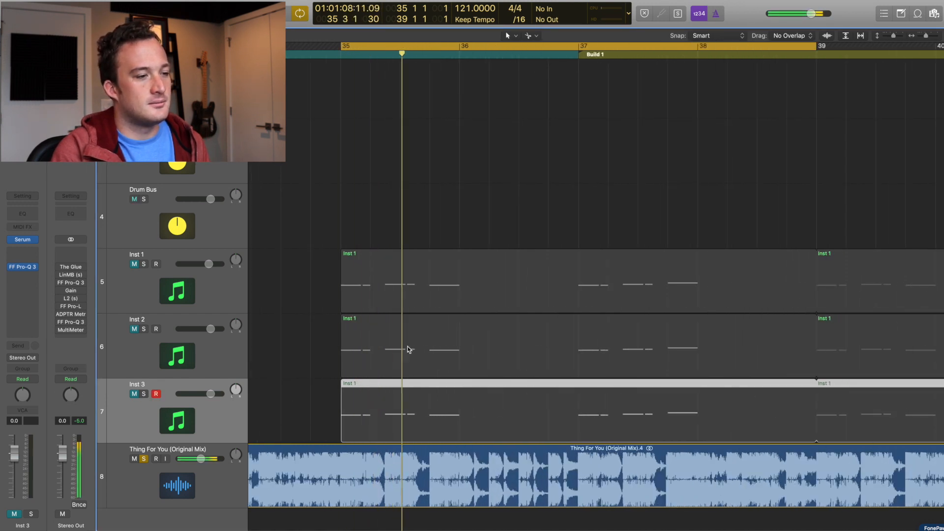
pyautogui.moveTo(400, 49); pyautogui.dragTo(537, 70)
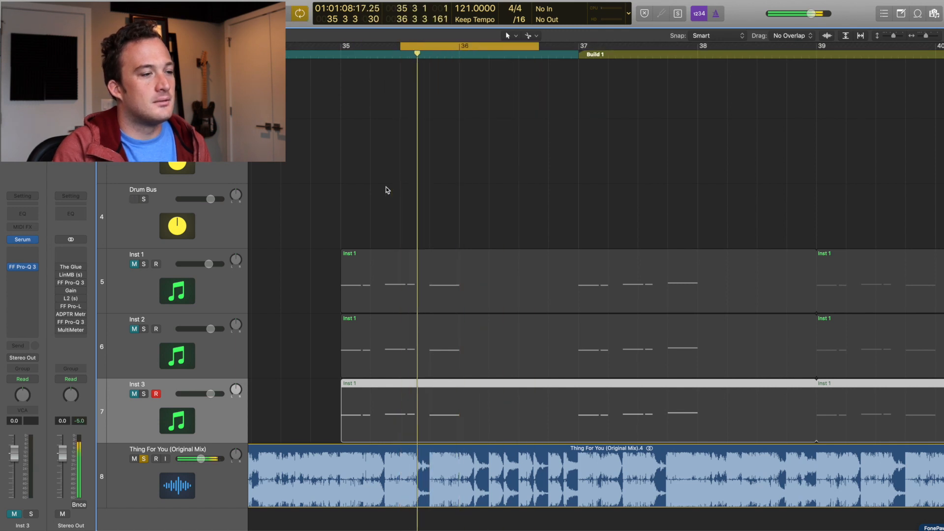
# Step: Unsolo the "Thing For You (Original Mix)" track, solo Inst 3 and show the effects page of its Serum
pyautogui.click(144, 459)
pyautogui.press('space')
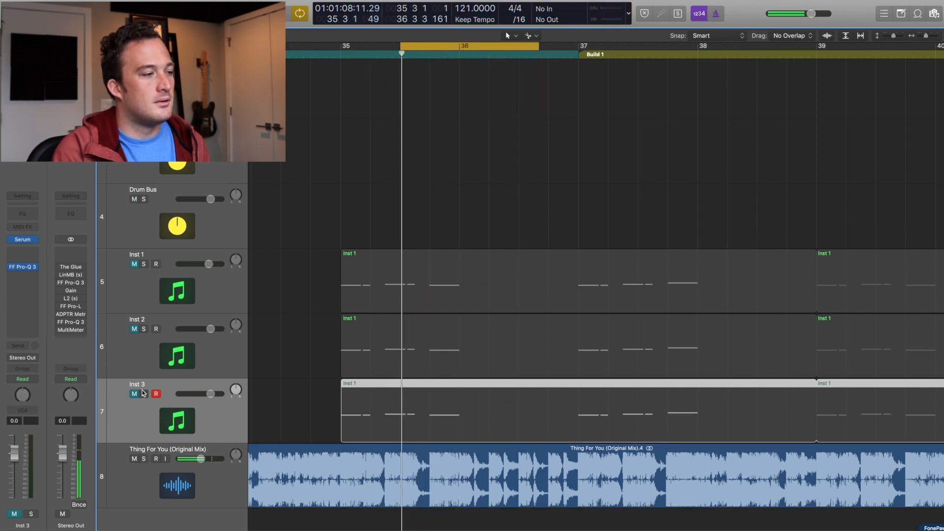
pyautogui.click(144, 394)
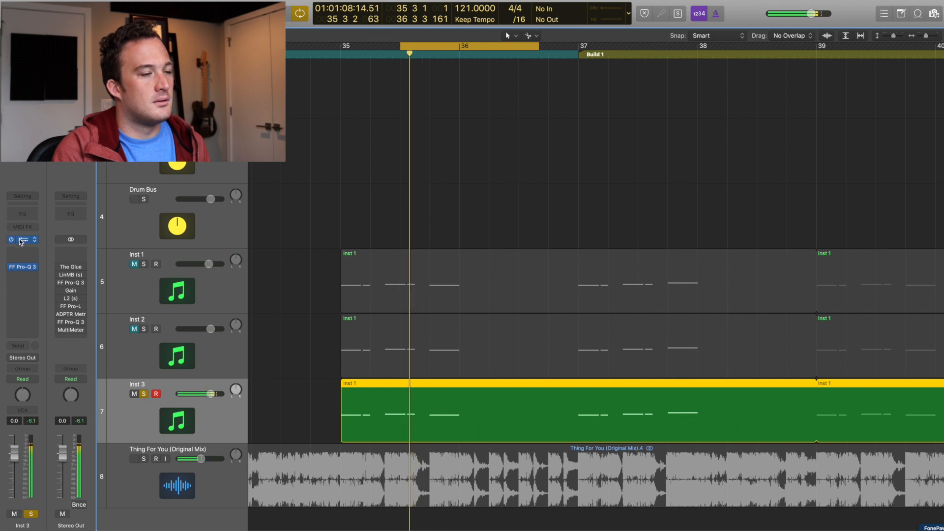
pyautogui.press('v')
pyautogui.click(537, 170)
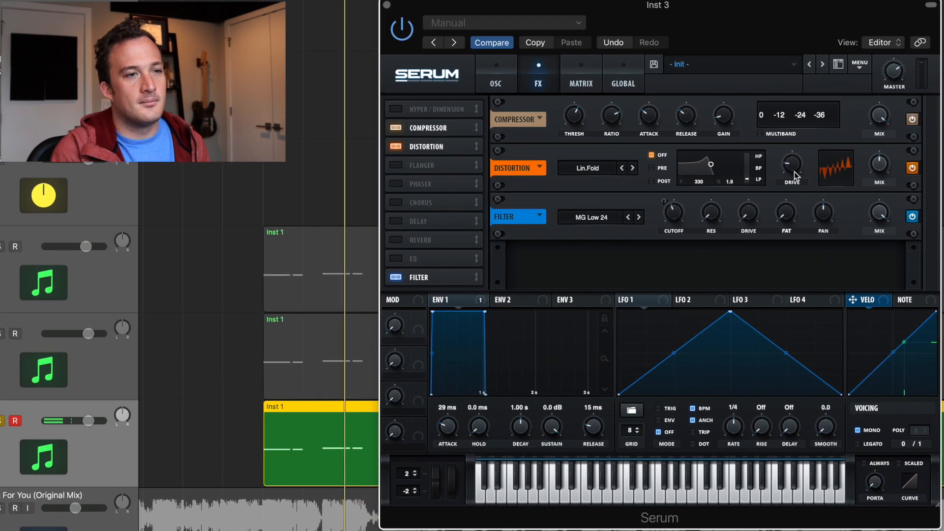
# Step: Fine-tune Inst 3's distortion drive, set Env 1's attack to 0.6 ms and compare the sound with the reference
pyautogui.moveTo(795, 171)
pyautogui.mouseDown()
pyautogui.moveTo(794, 155)
pyautogui.moveTo(795, 169)
pyautogui.mouseUp()
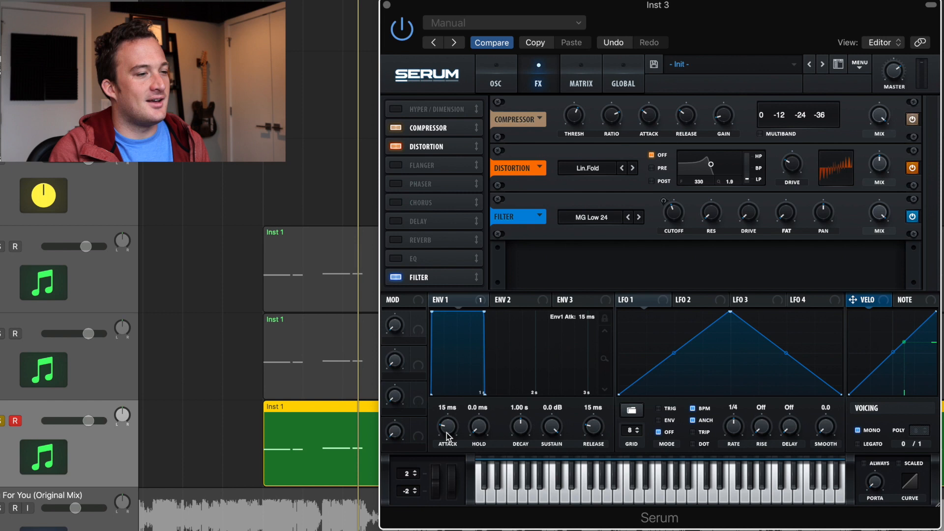
pyautogui.moveTo(446, 428); pyautogui.dragTo(448, 431)
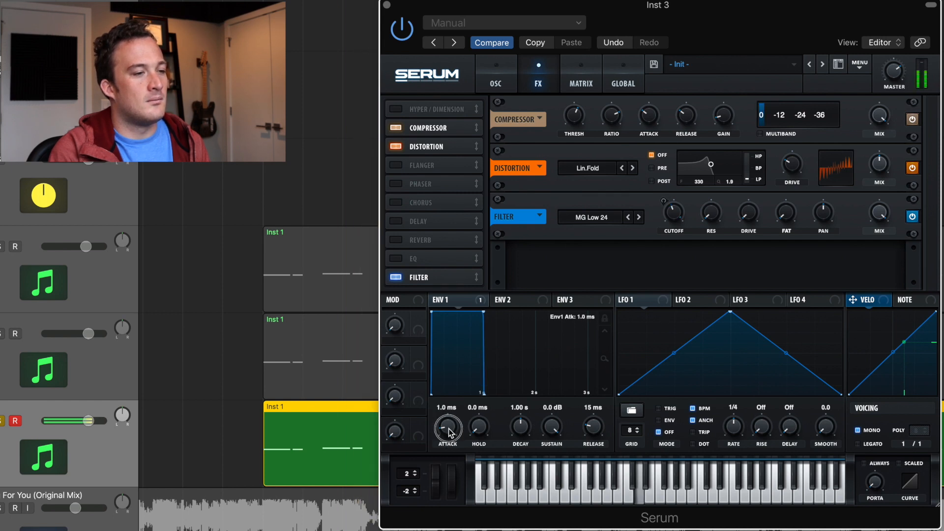
pyautogui.click(1, 421)
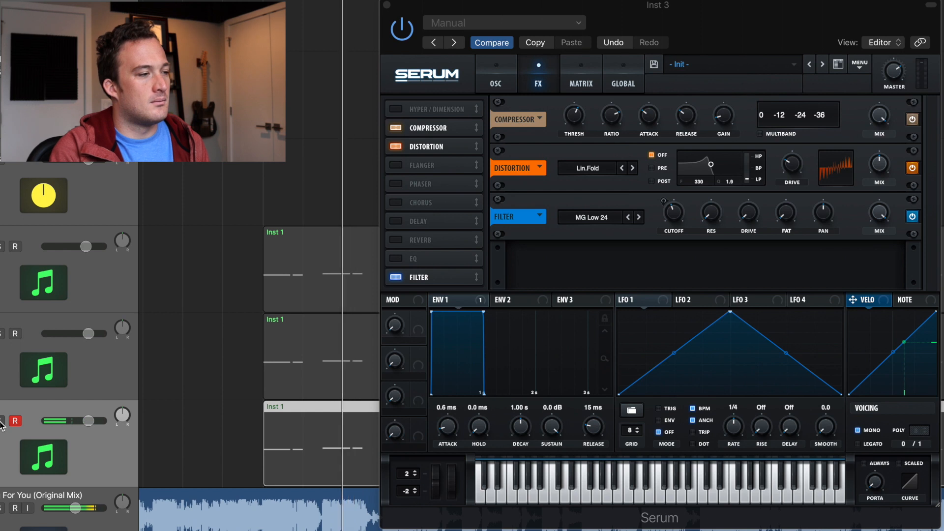
pyautogui.click(2, 421)
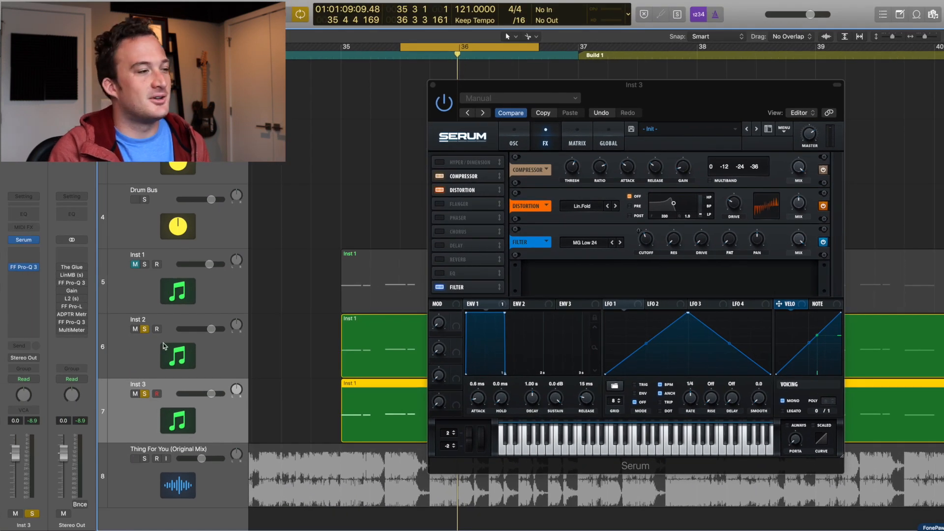
# Step: Open the FF Pro-Q 3 on Inst 2 and raise the frequency of its low-cut band
pyautogui.click(164, 345)
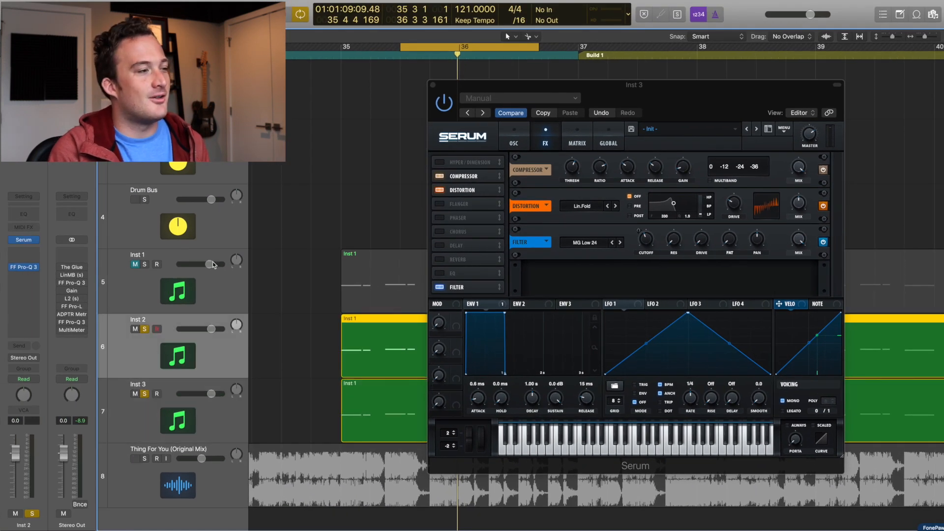
pyautogui.click(28, 268)
pyautogui.click(337, 87)
pyautogui.moveTo(402, 158); pyautogui.dragTo(564, 142)
pyautogui.click(536, 270)
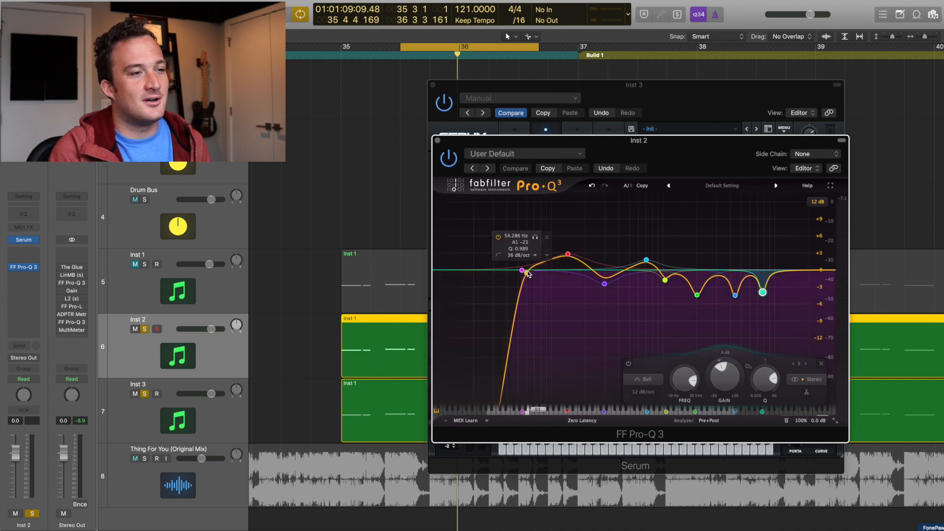
pyautogui.press('space')
pyautogui.moveTo(541, 272); pyautogui.dragTo(573, 270)
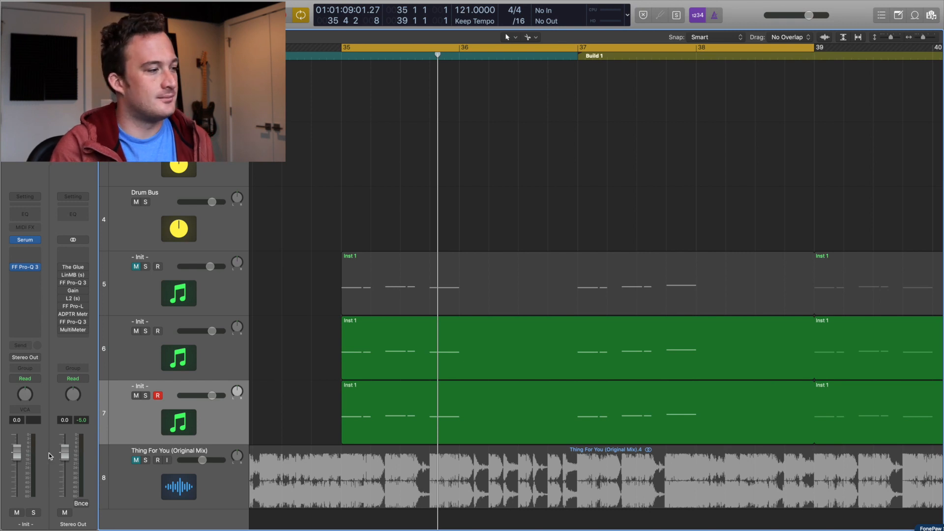
# Step: Play the two bass layers together and lower the volume of track 7 to about -3.0 dB
pyautogui.press('space')
pyautogui.press('space')
pyautogui.press('space')
pyautogui.moveTo(180, 395); pyautogui.dragTo(202, 395)
pyautogui.press('space')
pyautogui.press('space')
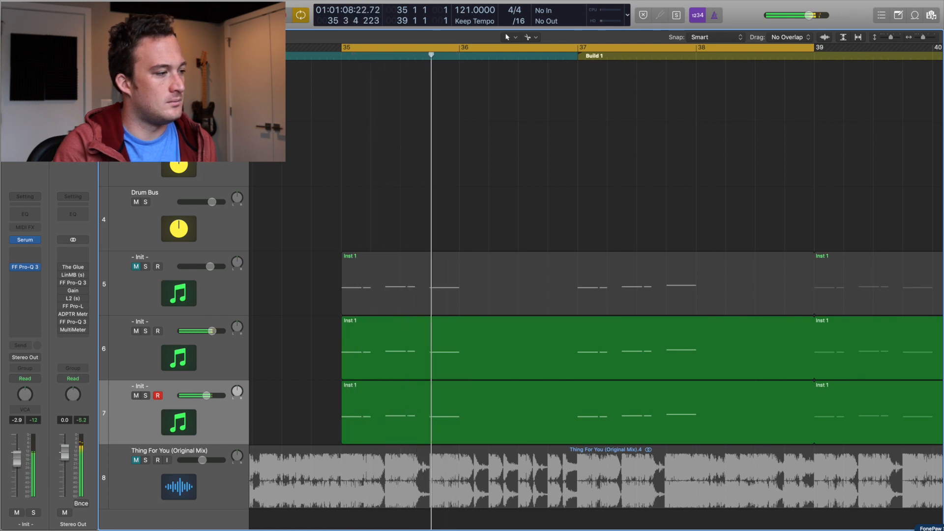
# Step: Solo track 7 and add a second stereo FF Pro-Q 3 to its effects chain
pyautogui.click(146, 396)
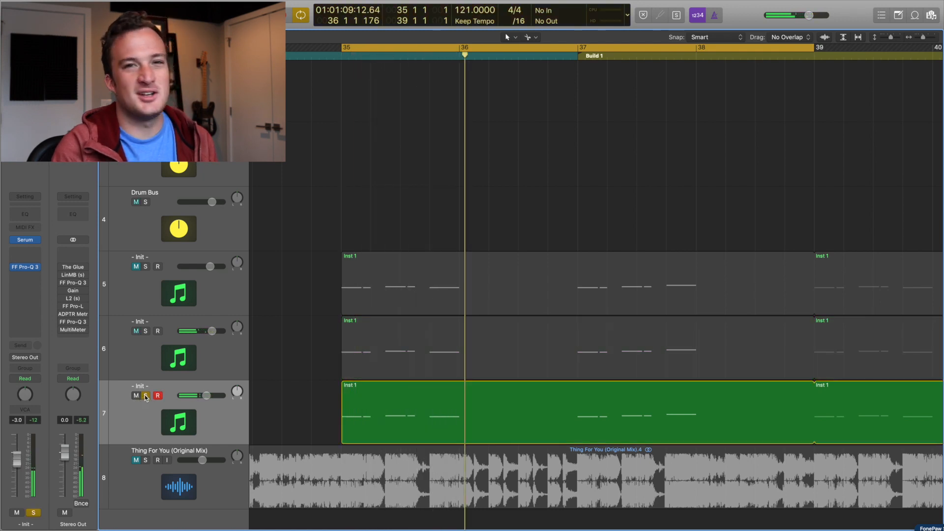
pyautogui.click(20, 278)
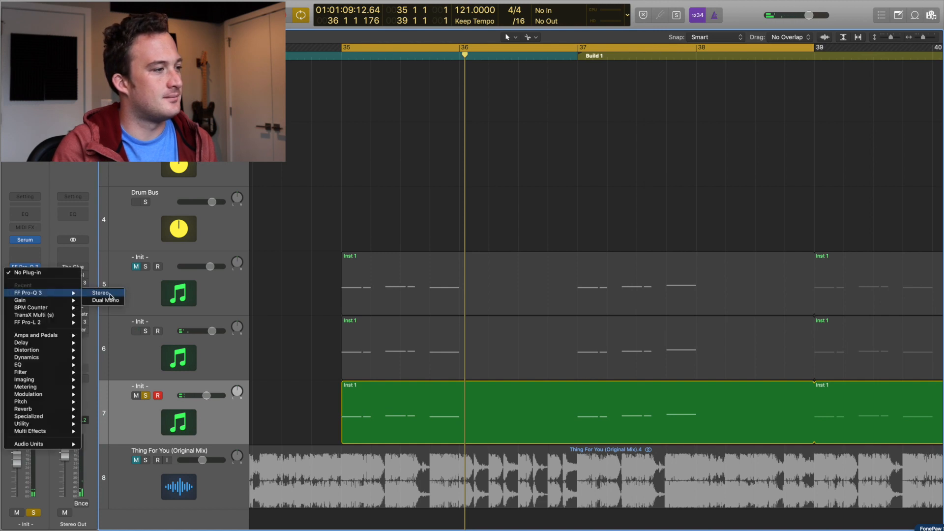
pyautogui.click(101, 294)
pyautogui.moveTo(574, 158); pyautogui.dragTo(606, 182)
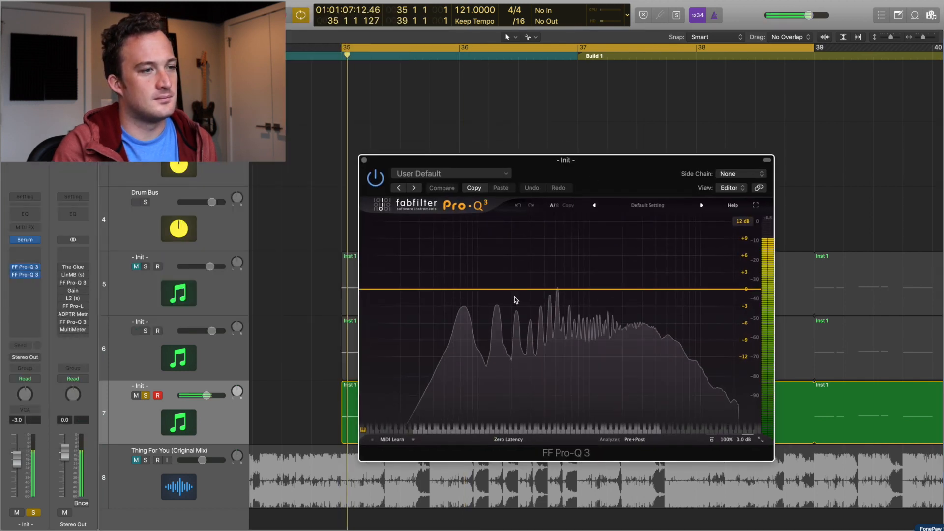
# Step: Add a bell cut of about -4.55 dB at 481 Hz with a Q of 2.928, close the EQ and unsolo track 7
pyautogui.click(549, 289)
pyautogui.moveTo(548, 289); pyautogui.dragTo(554, 227)
pyautogui.scroll(-2, 551, 226)
pyautogui.moveTo(548, 396)
pyautogui.mouseDown()
pyautogui.moveTo(549, 423)
pyautogui.moveTo(596, 411)
pyautogui.moveTo(552, 397)
pyautogui.mouseUp()
pyautogui.press('space')
pyautogui.press('space')
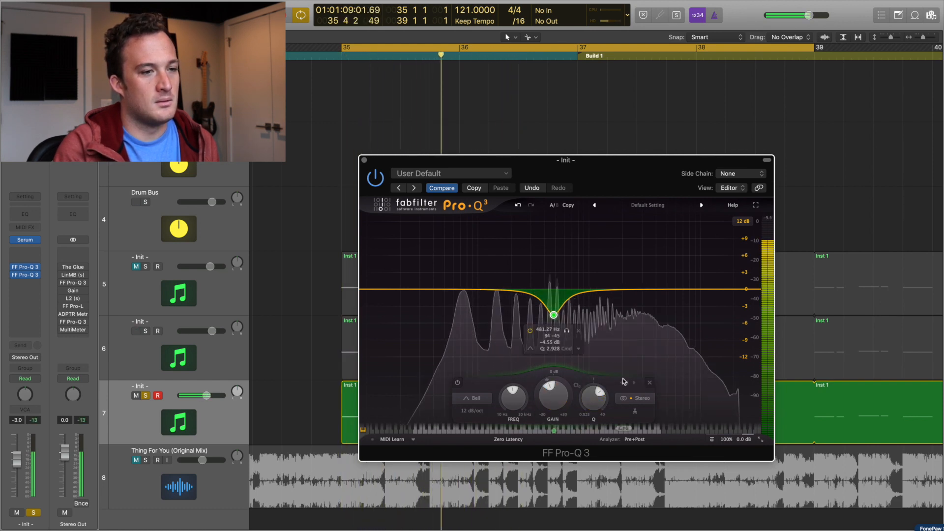
pyautogui.press('space')
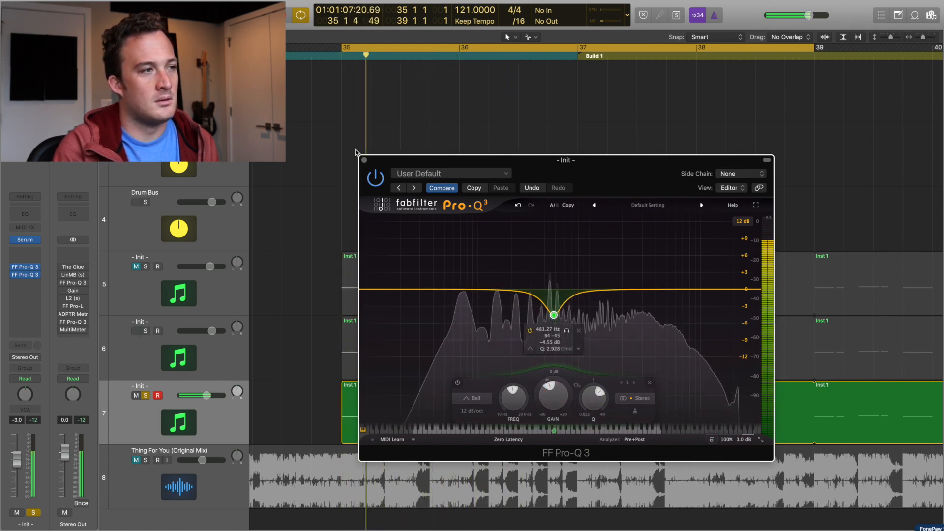
pyautogui.click(364, 160)
pyautogui.click(146, 396)
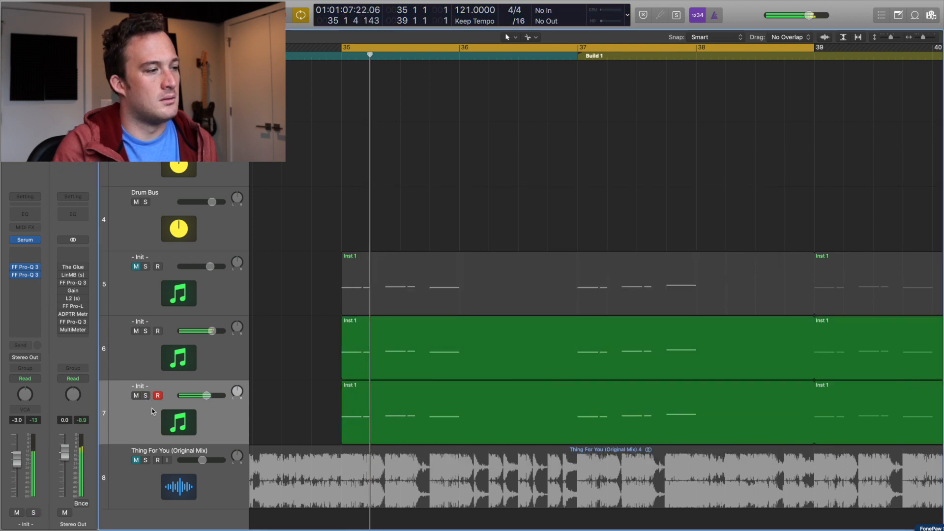
# Step: Compare the combined bass layers with the reference by repeatedly soloing and unsoloing the "Thing For You (Original Mix)" track
pyautogui.click(146, 459)
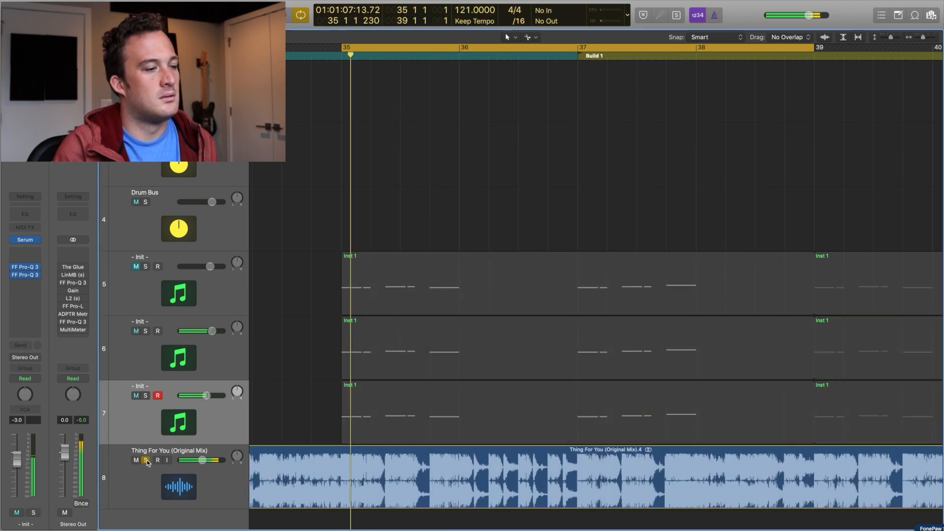
pyautogui.click(146, 460)
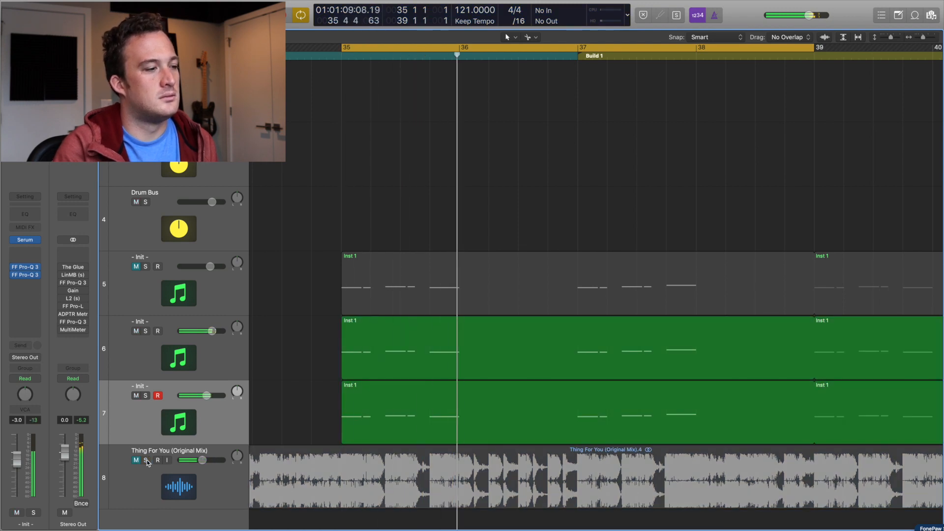
pyautogui.click(146, 460)
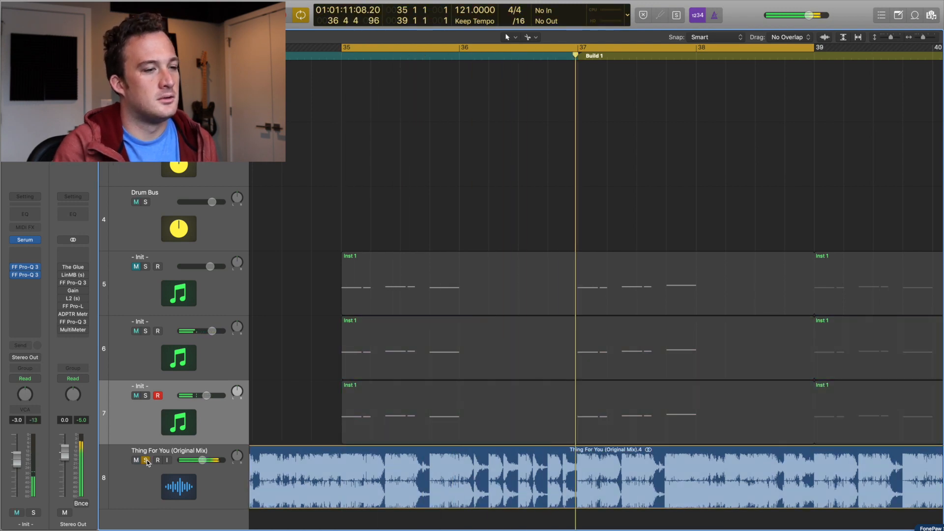
pyautogui.click(146, 460)
pyautogui.click(146, 459)
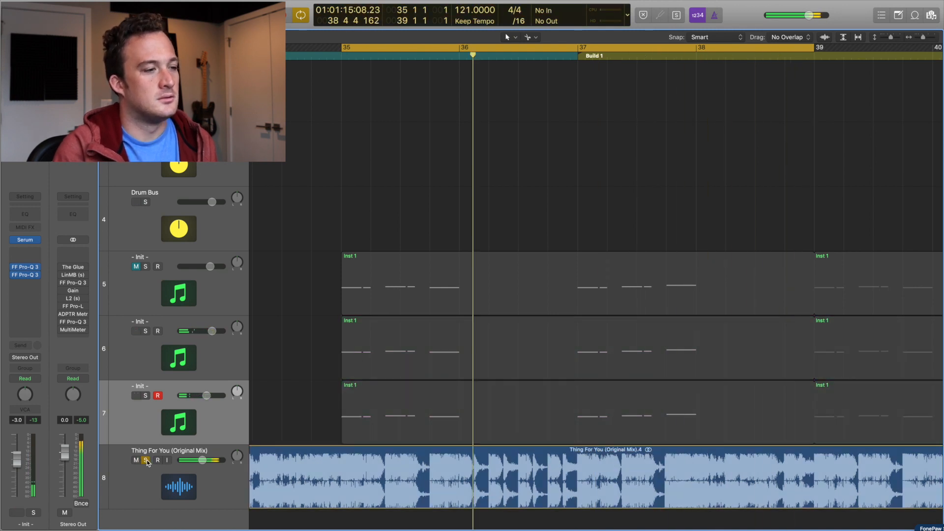
pyautogui.click(146, 459)
pyautogui.click(146, 460)
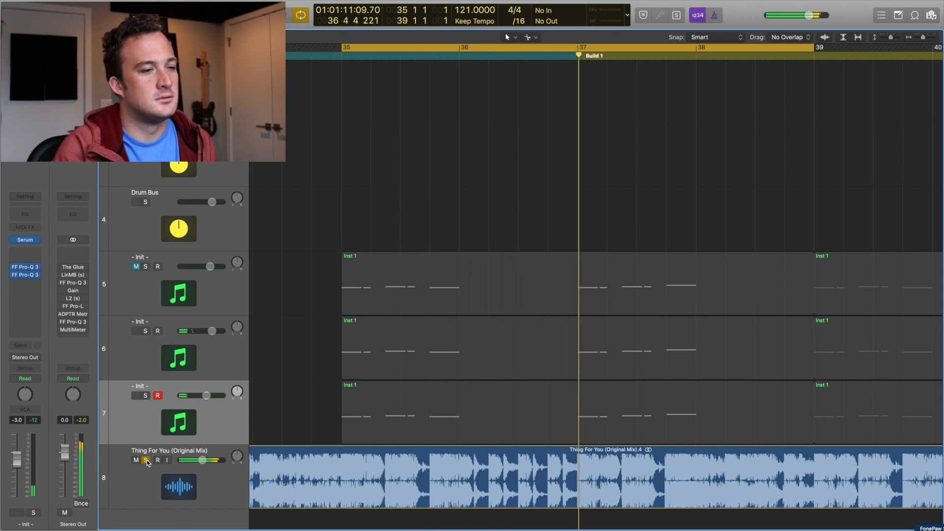
pyautogui.click(146, 459)
pyautogui.click(146, 460)
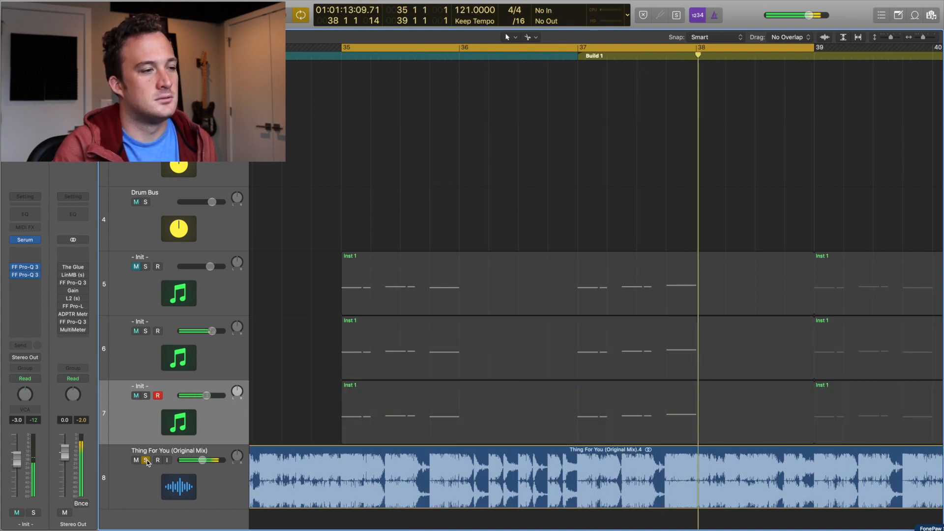